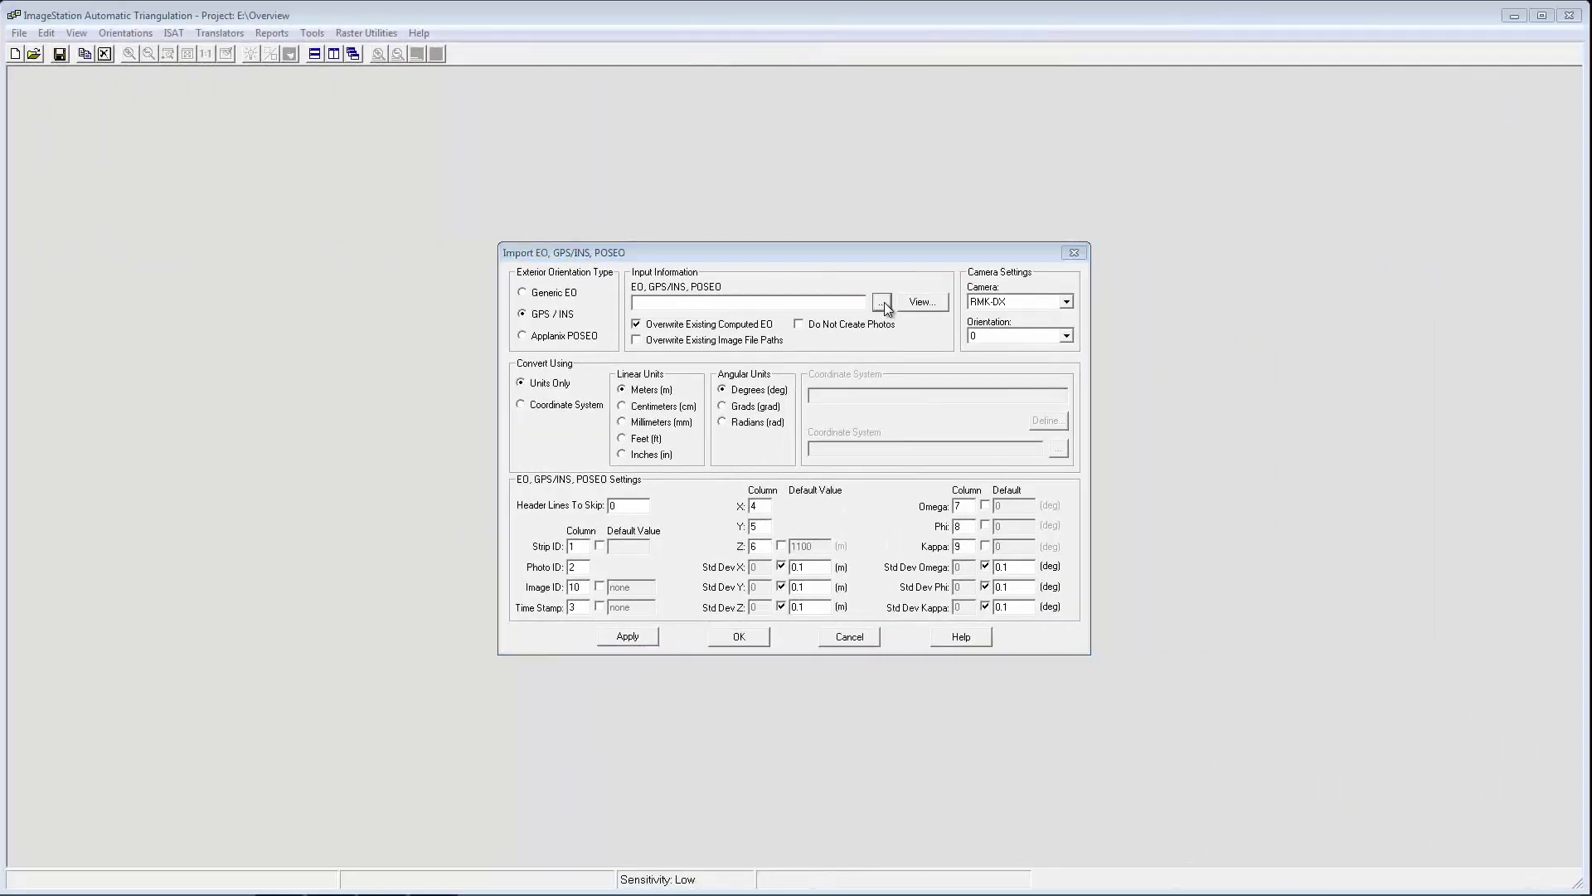
Import exterior orientations from EO.txt and inspect photo 05~0018 in the Footprint Viewer
{"action": "left_click", "coordinate": [885, 304]}
{"action": "left_click", "coordinate": [611, 396]}
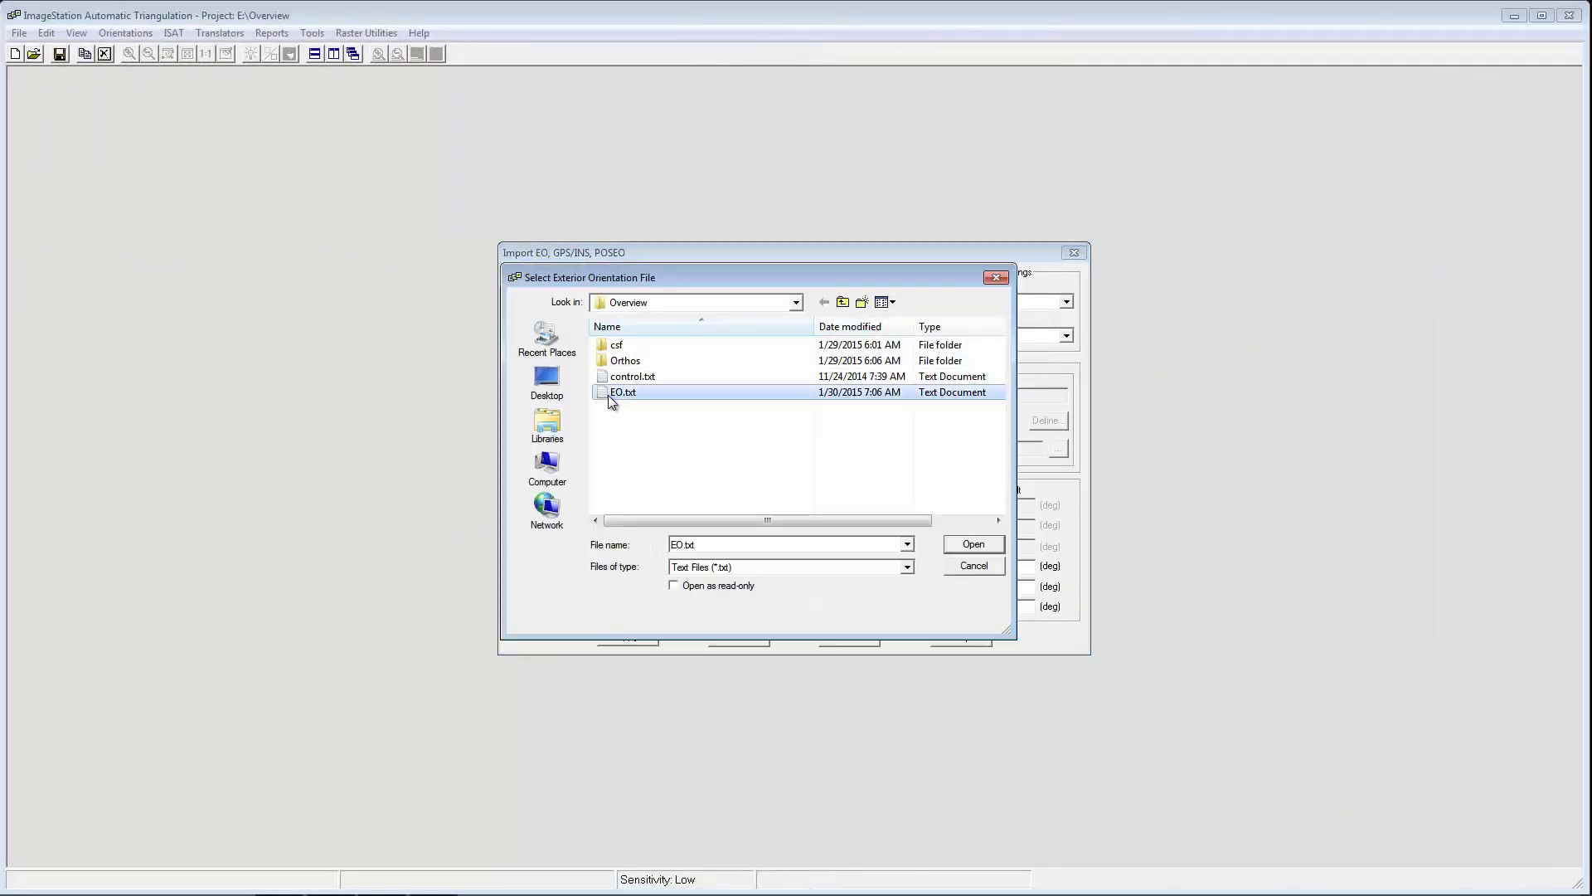
{"action": "left_click", "coordinate": [960, 553]}
{"action": "left_click", "coordinate": [743, 638]}
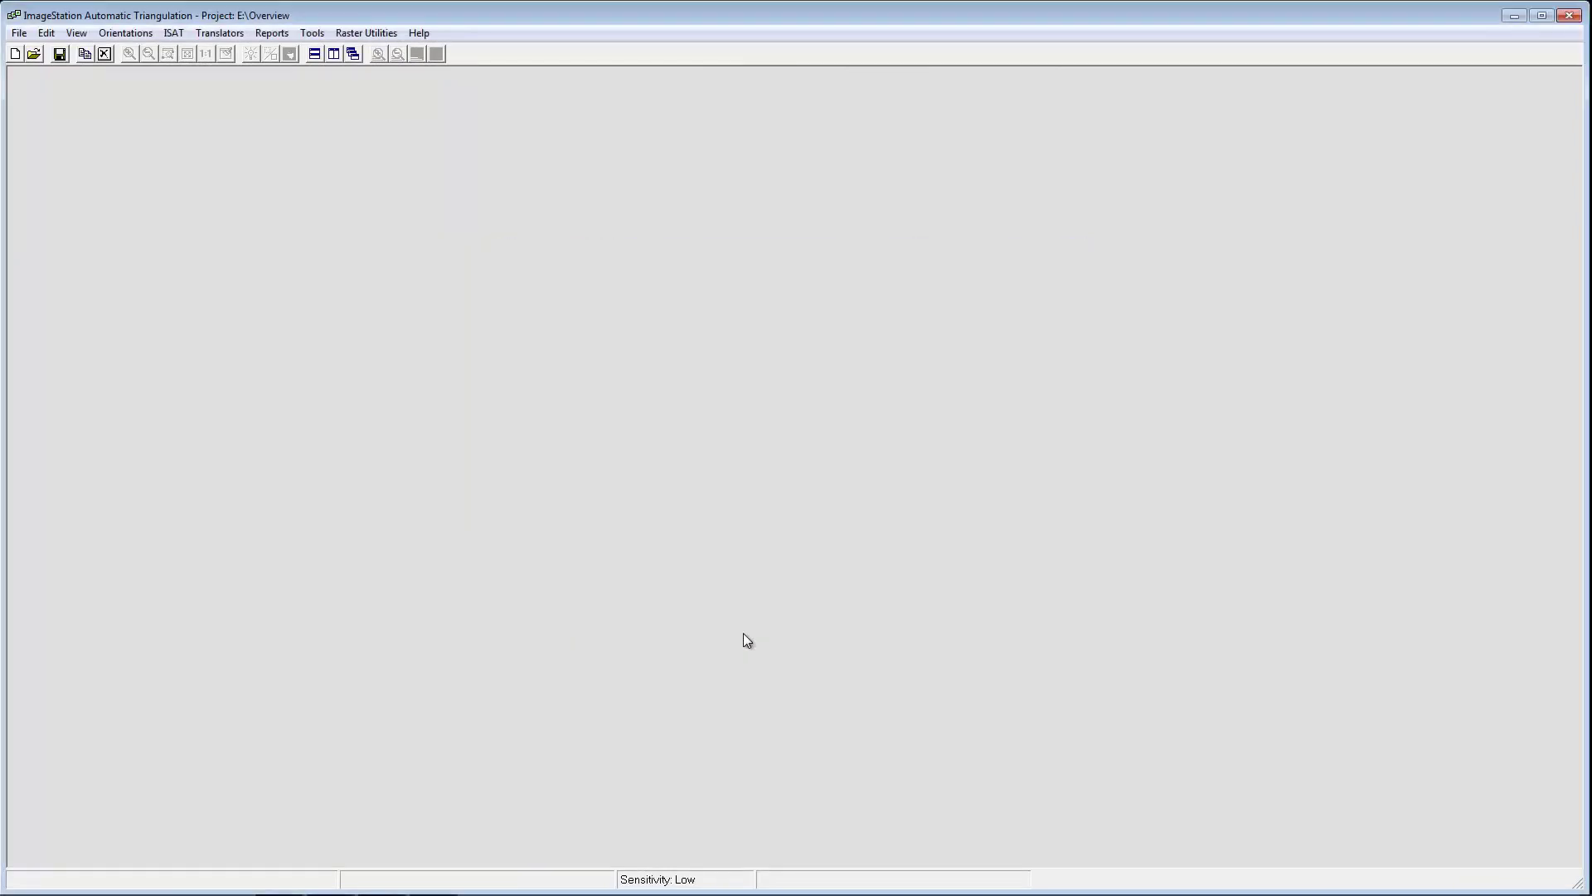
{"action": "left_click", "coordinate": [311, 32]}
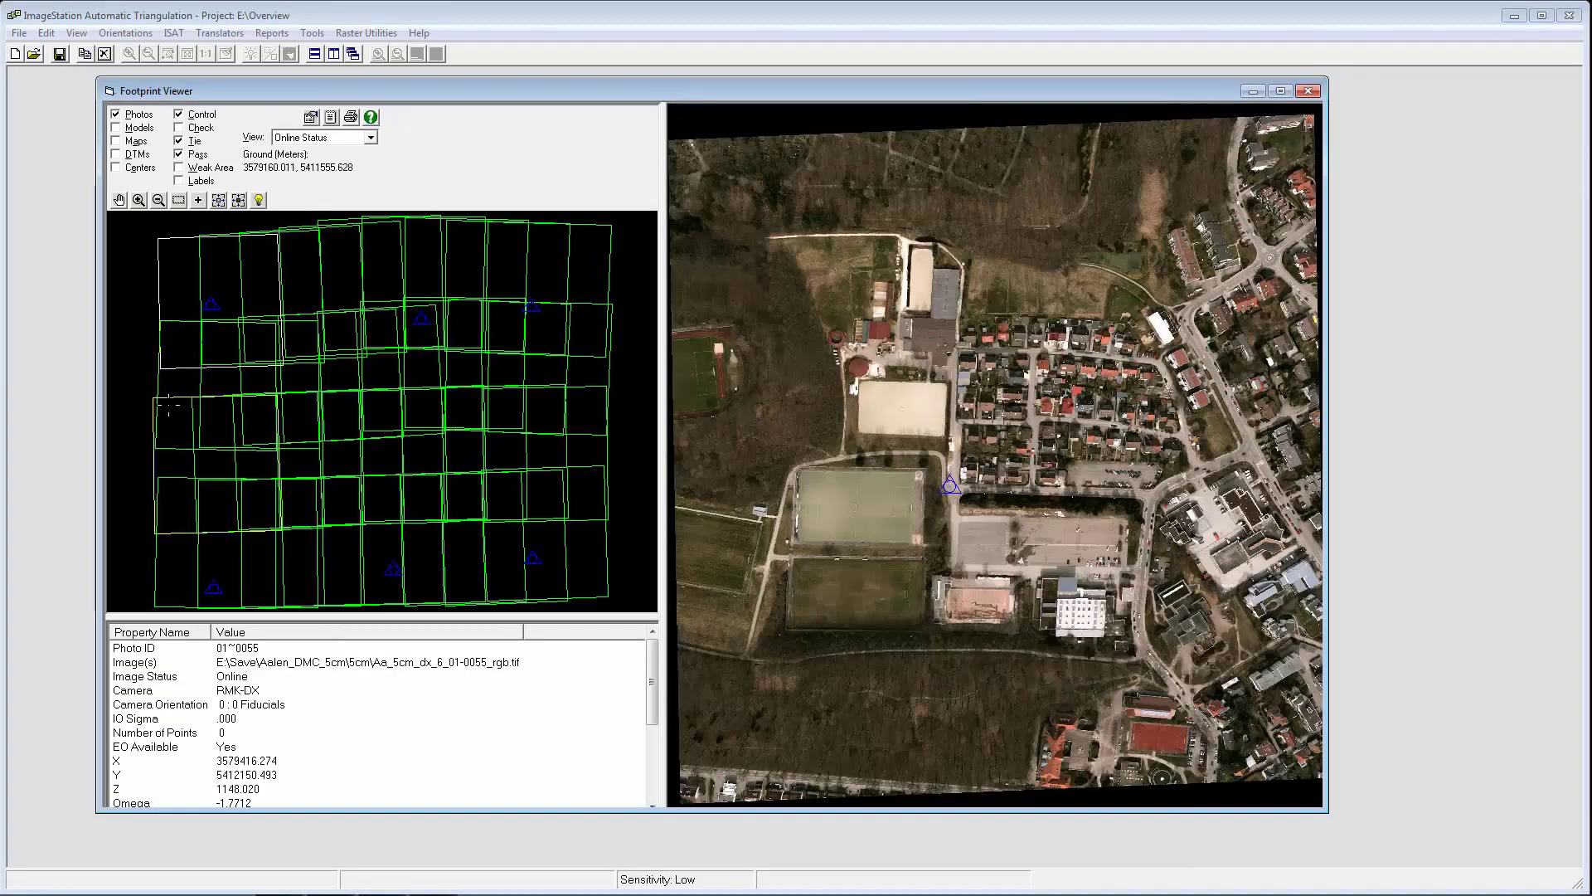
{"action": "left_click", "coordinate": [169, 404]}
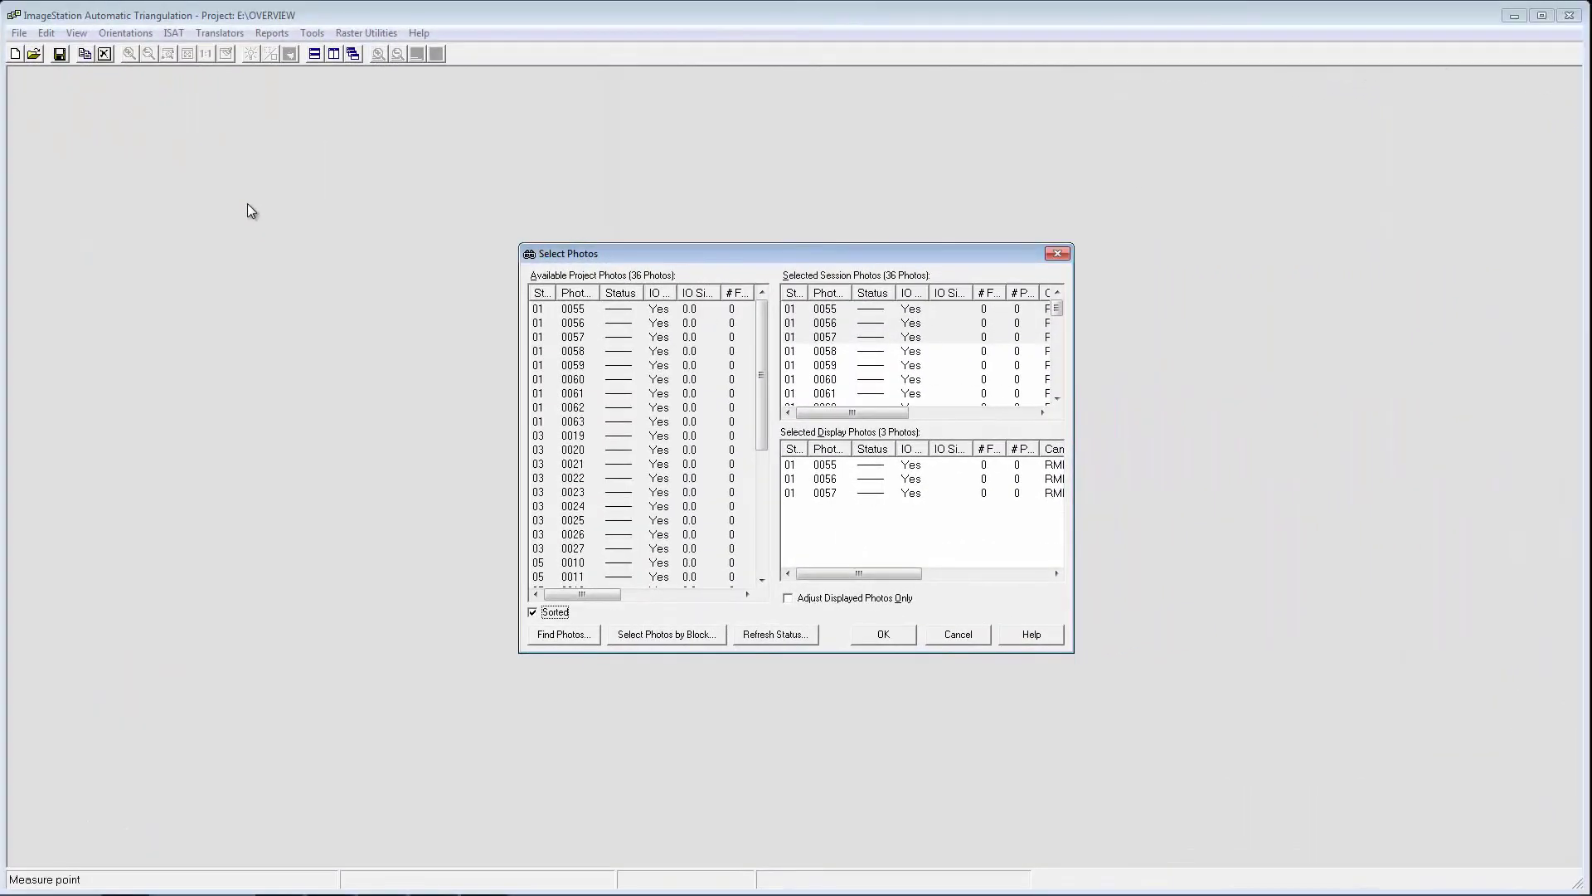
Measure and apply control point 01540005 on photos 0055 and 0056, then close the session
{"action": "left_click", "coordinate": [904, 633]}
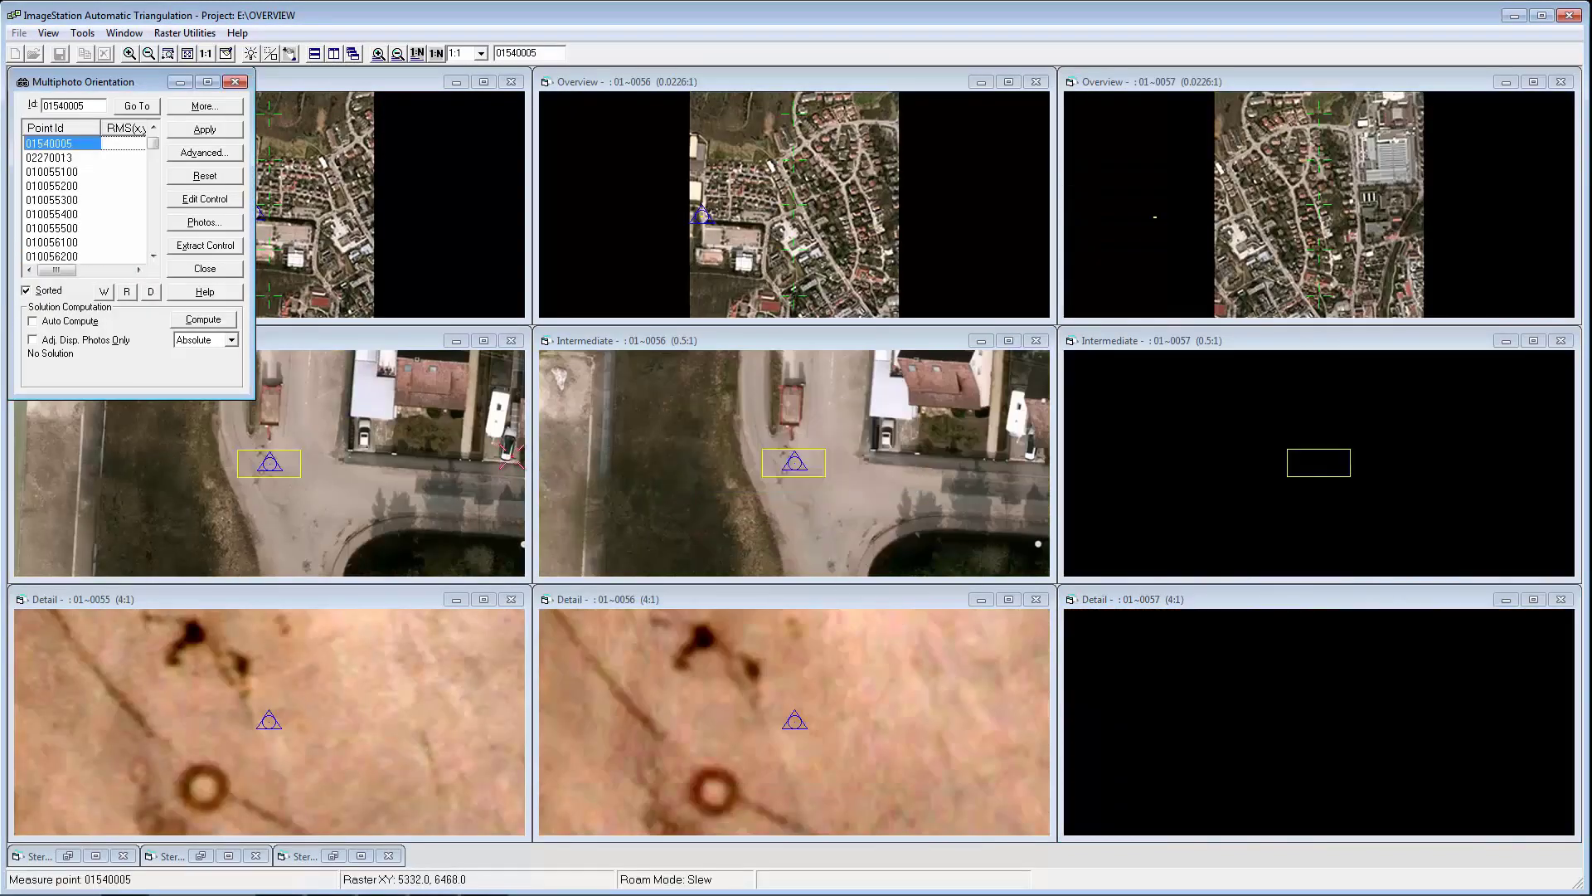
{"action": "left_click", "coordinate": [203, 787]}
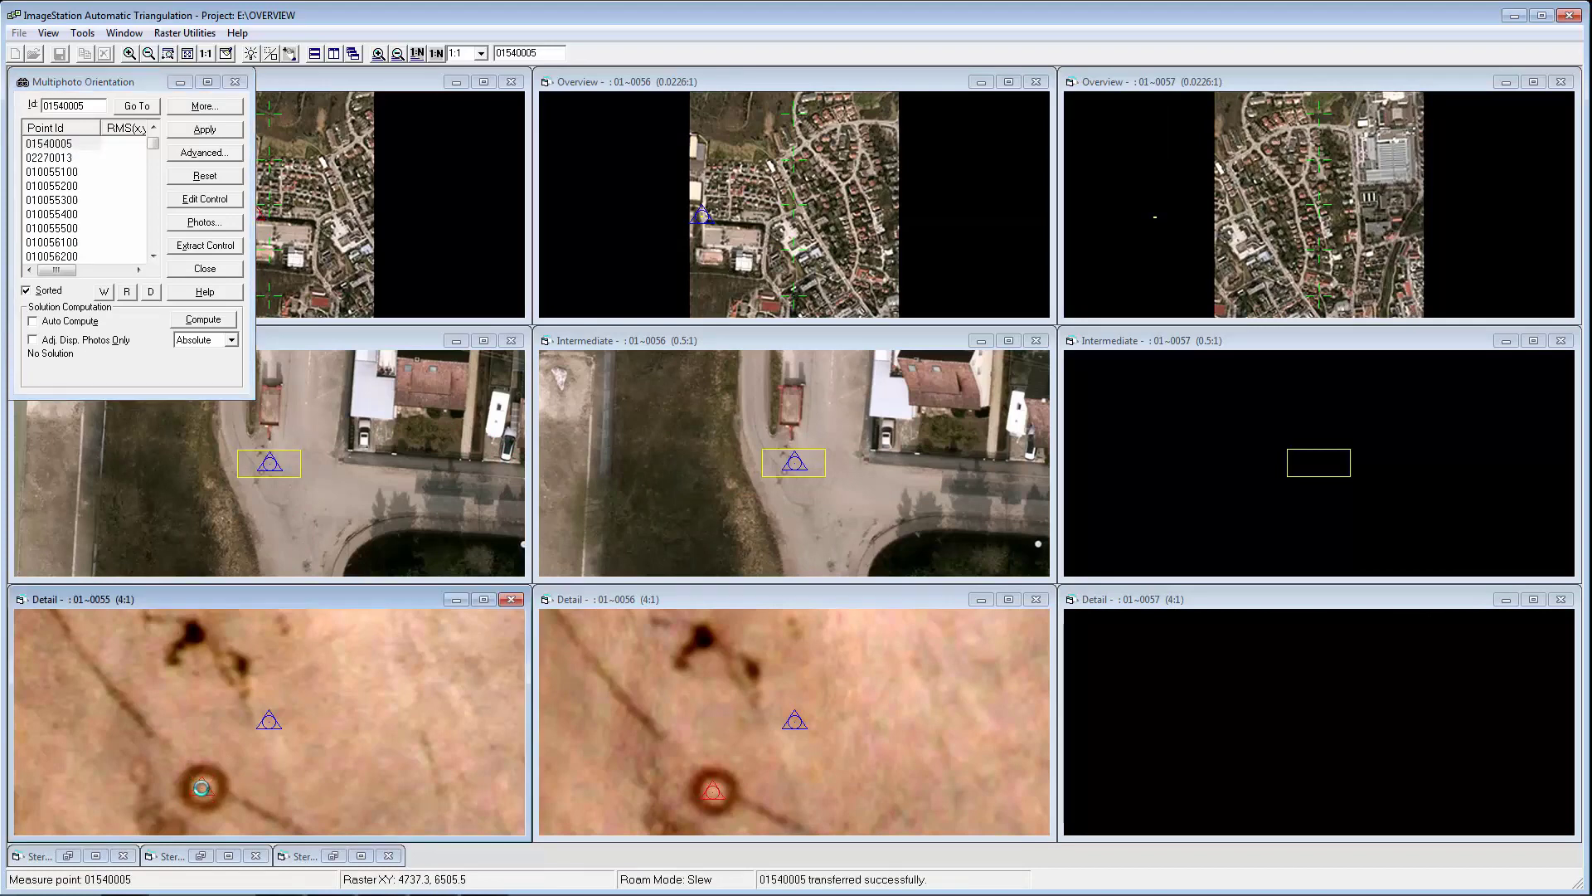
{"action": "left_click", "coordinate": [210, 131]}
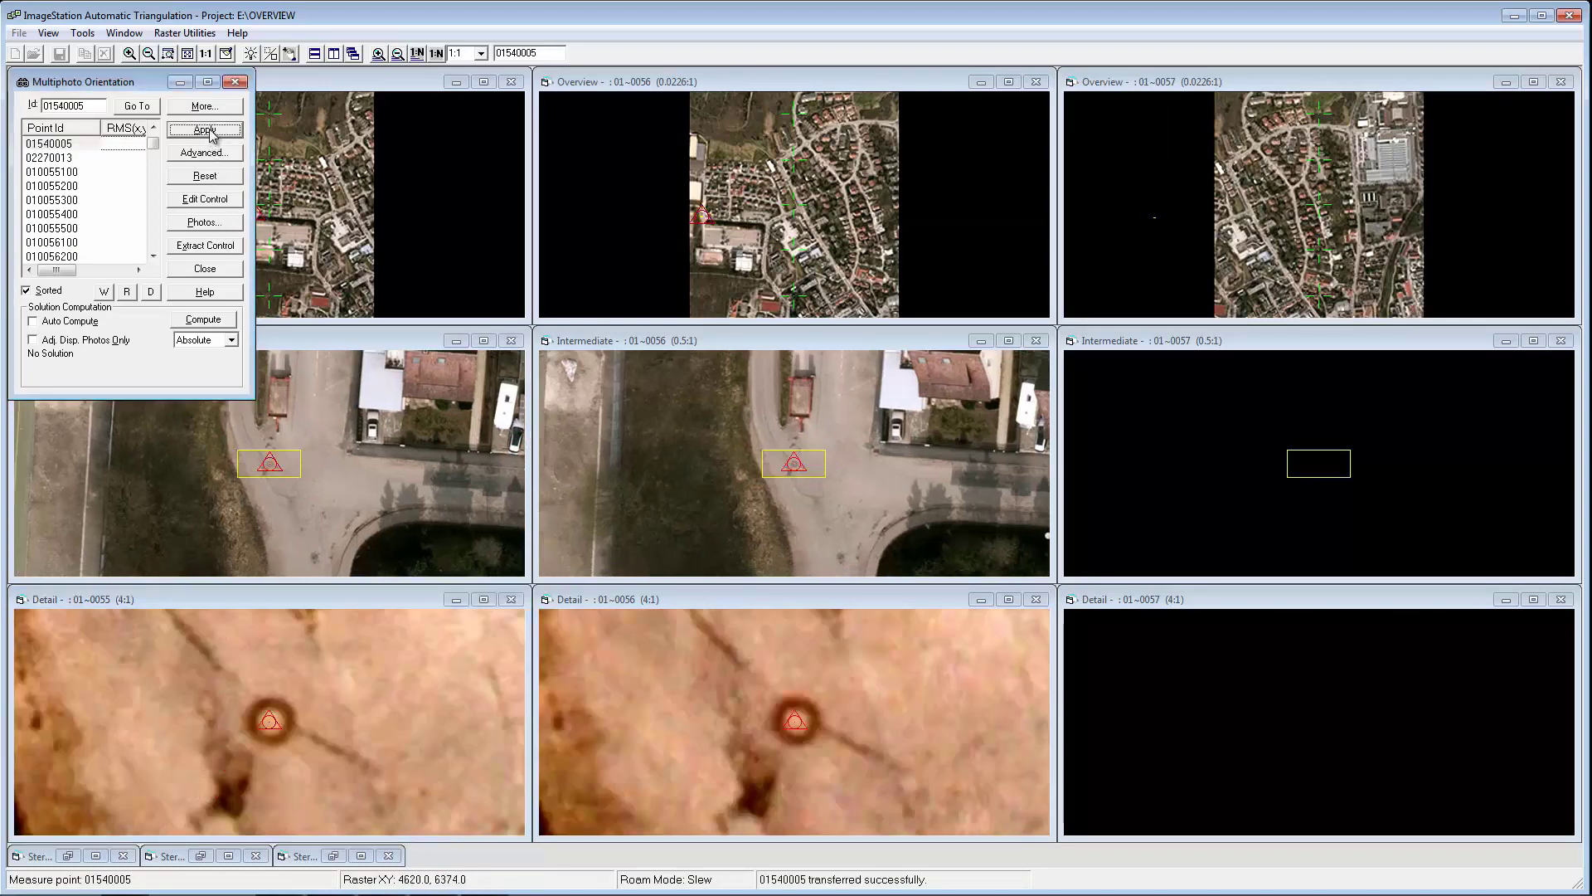
{"action": "left_click", "coordinate": [205, 268]}
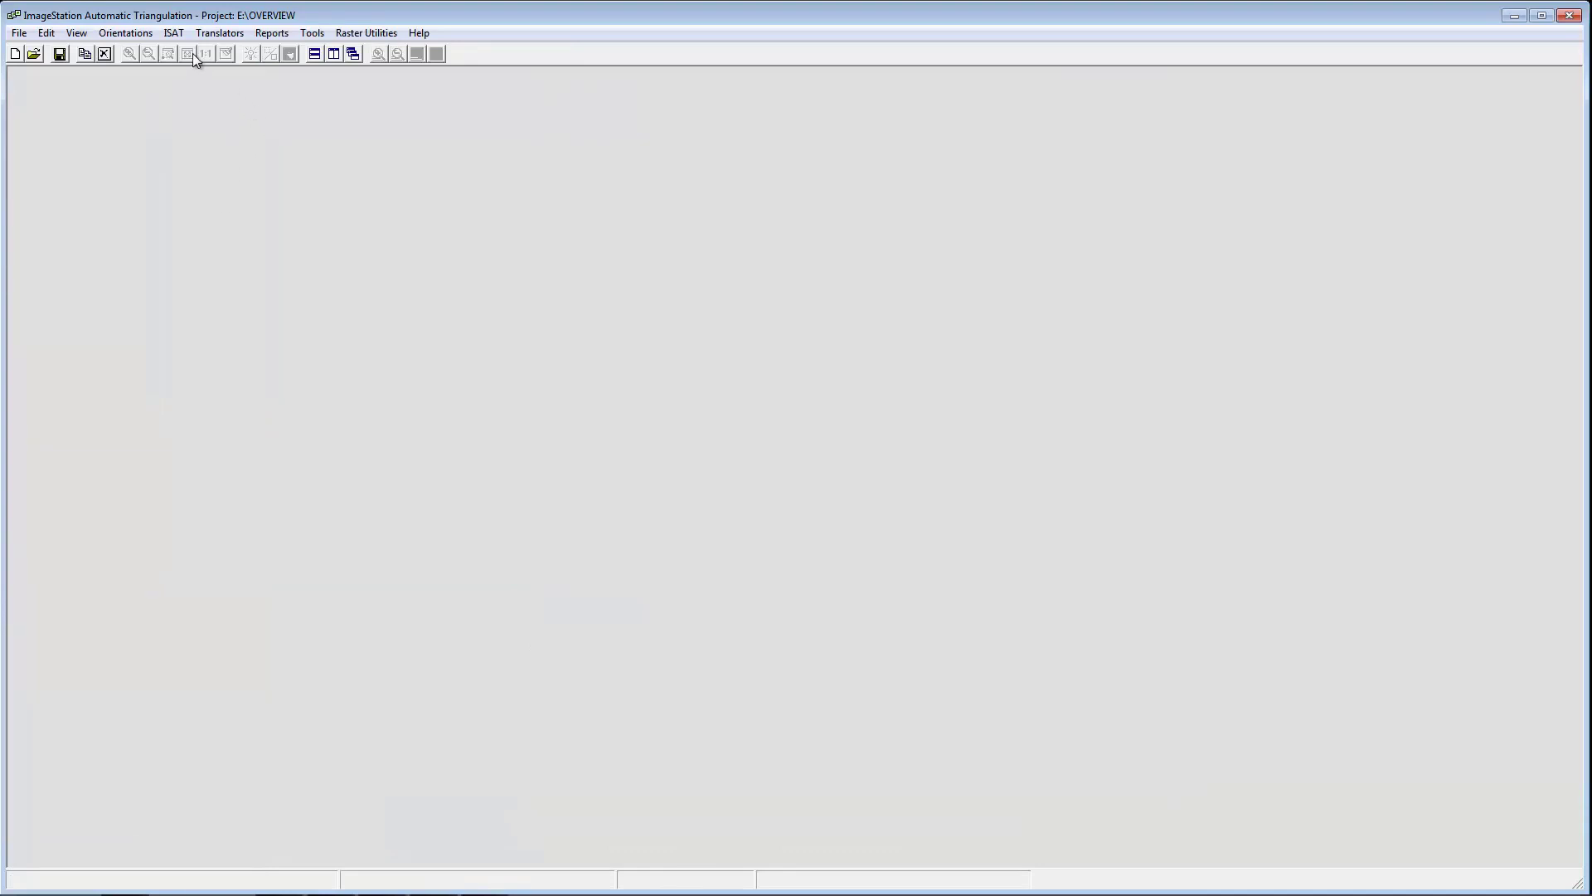
Submit the all_photos block from the ISAT Control Panel with Stringent Matching turned on
{"action": "left_click", "coordinate": [171, 37]}
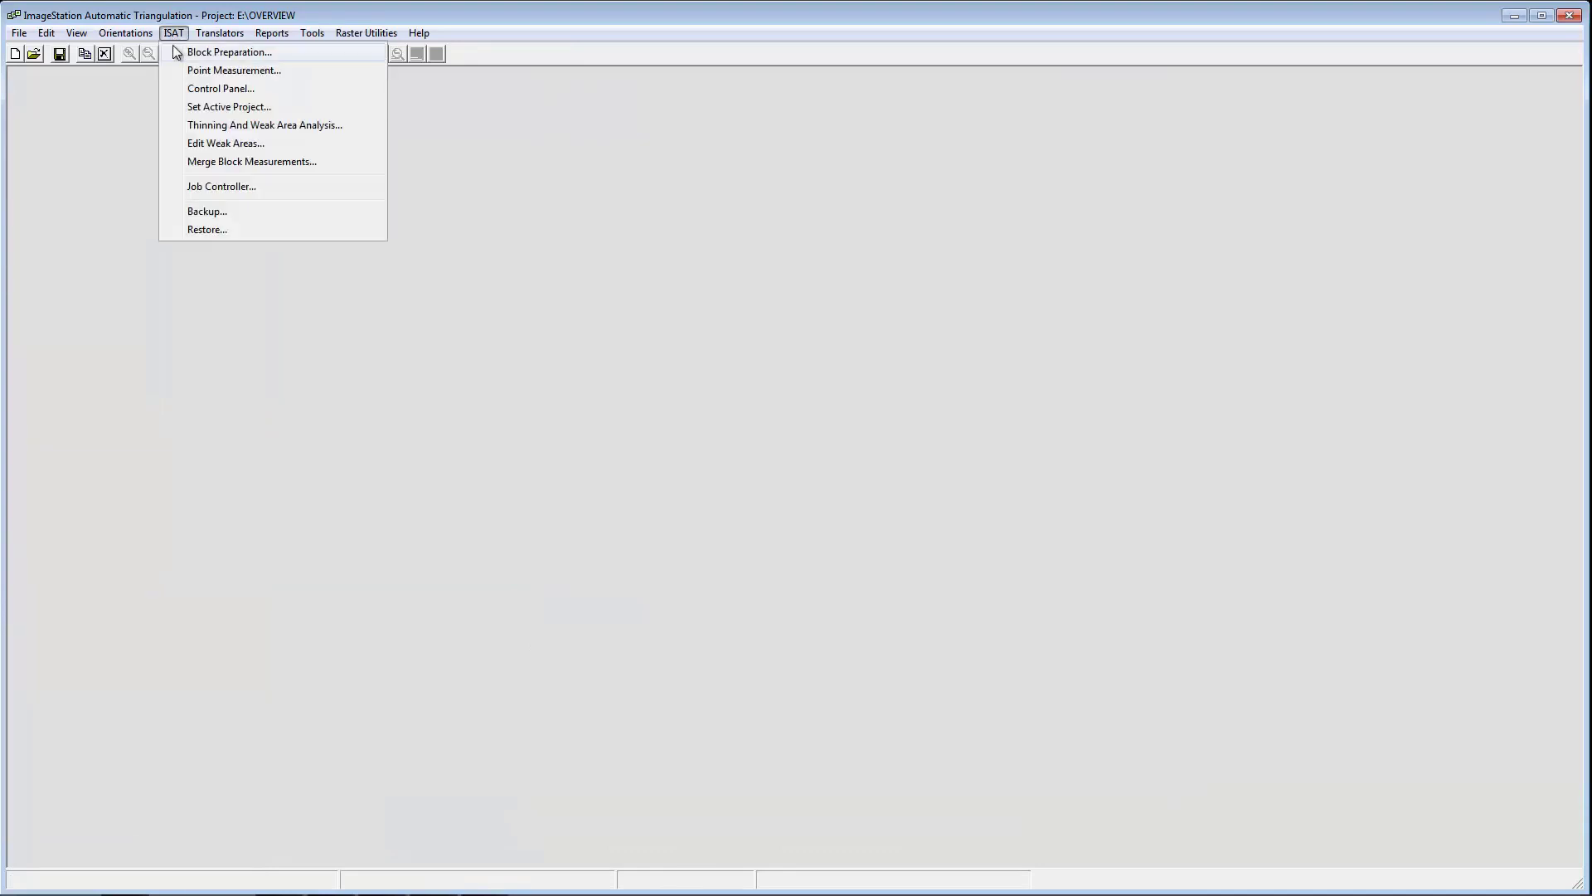
{"action": "left_click", "coordinate": [177, 88]}
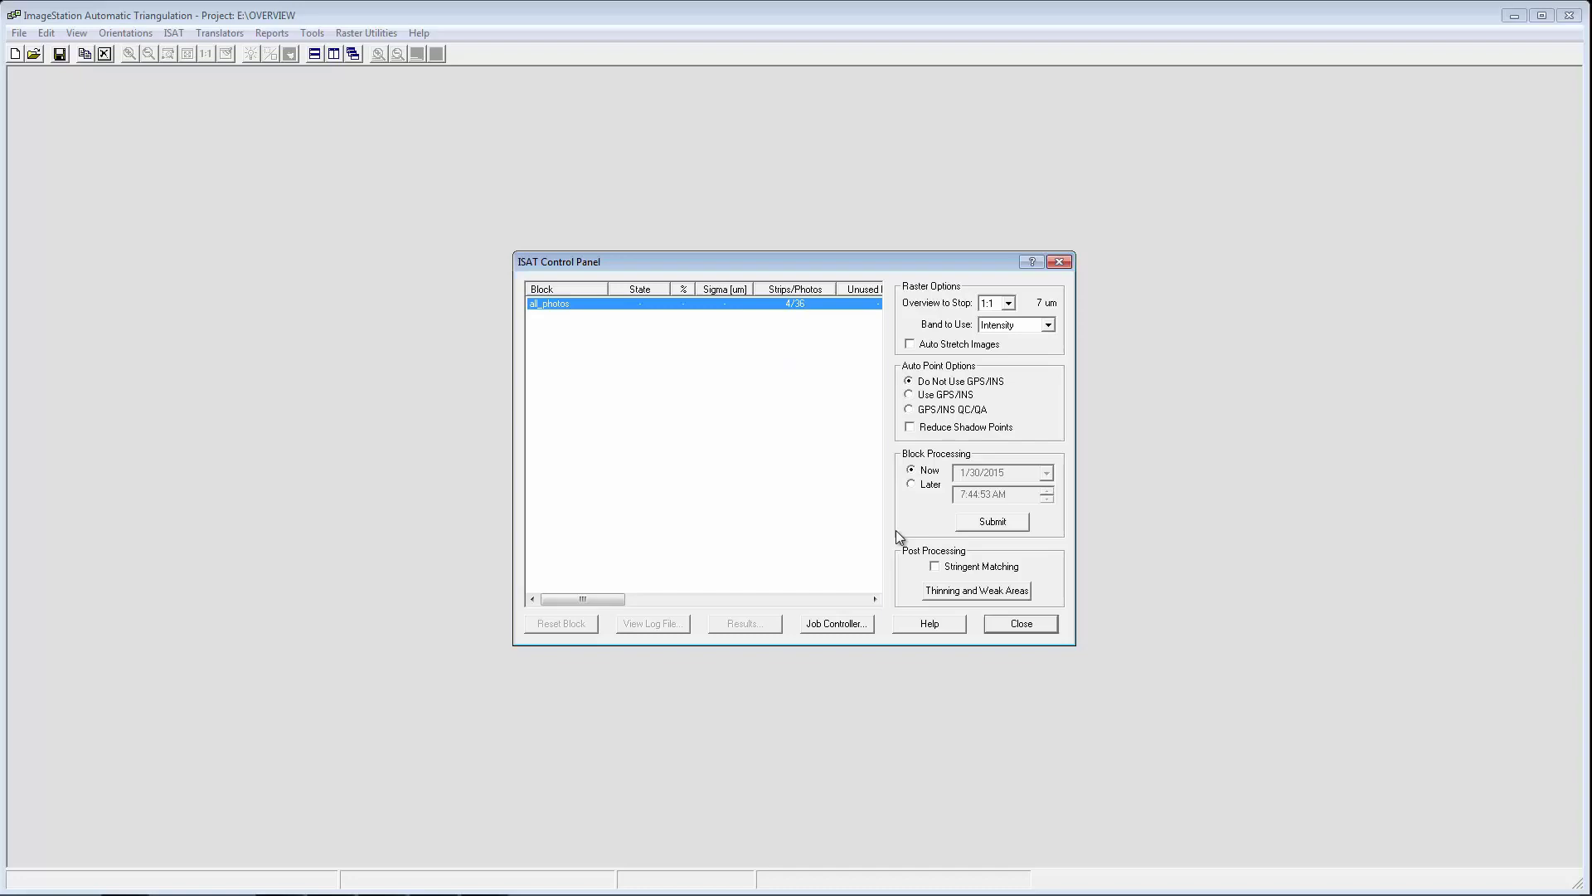
{"action": "left_click", "coordinate": [935, 568]}
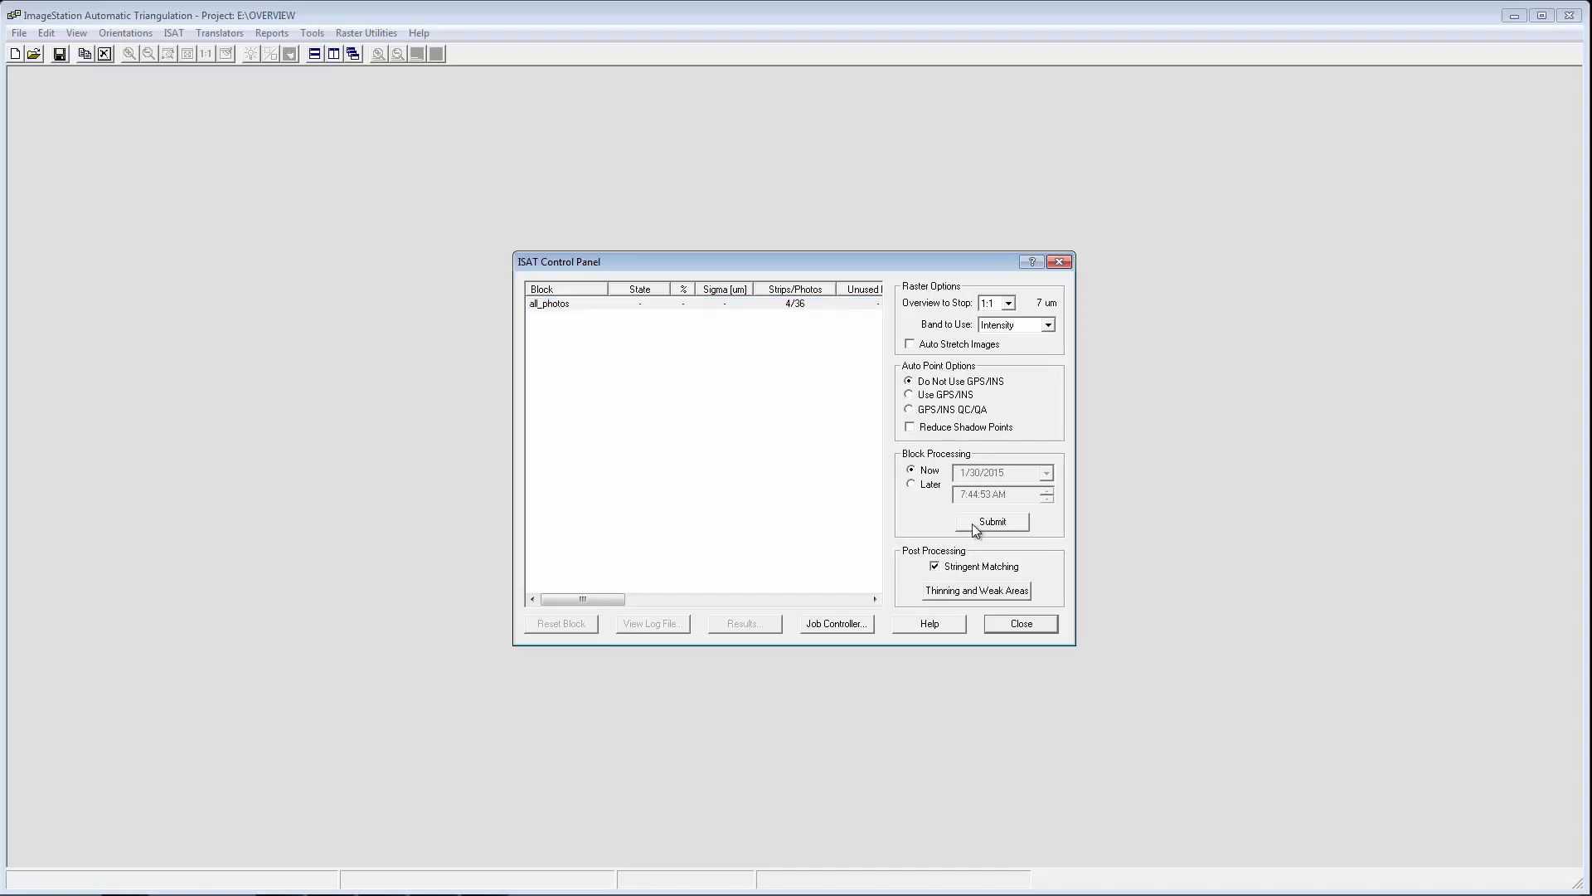
{"action": "left_click", "coordinate": [974, 528]}
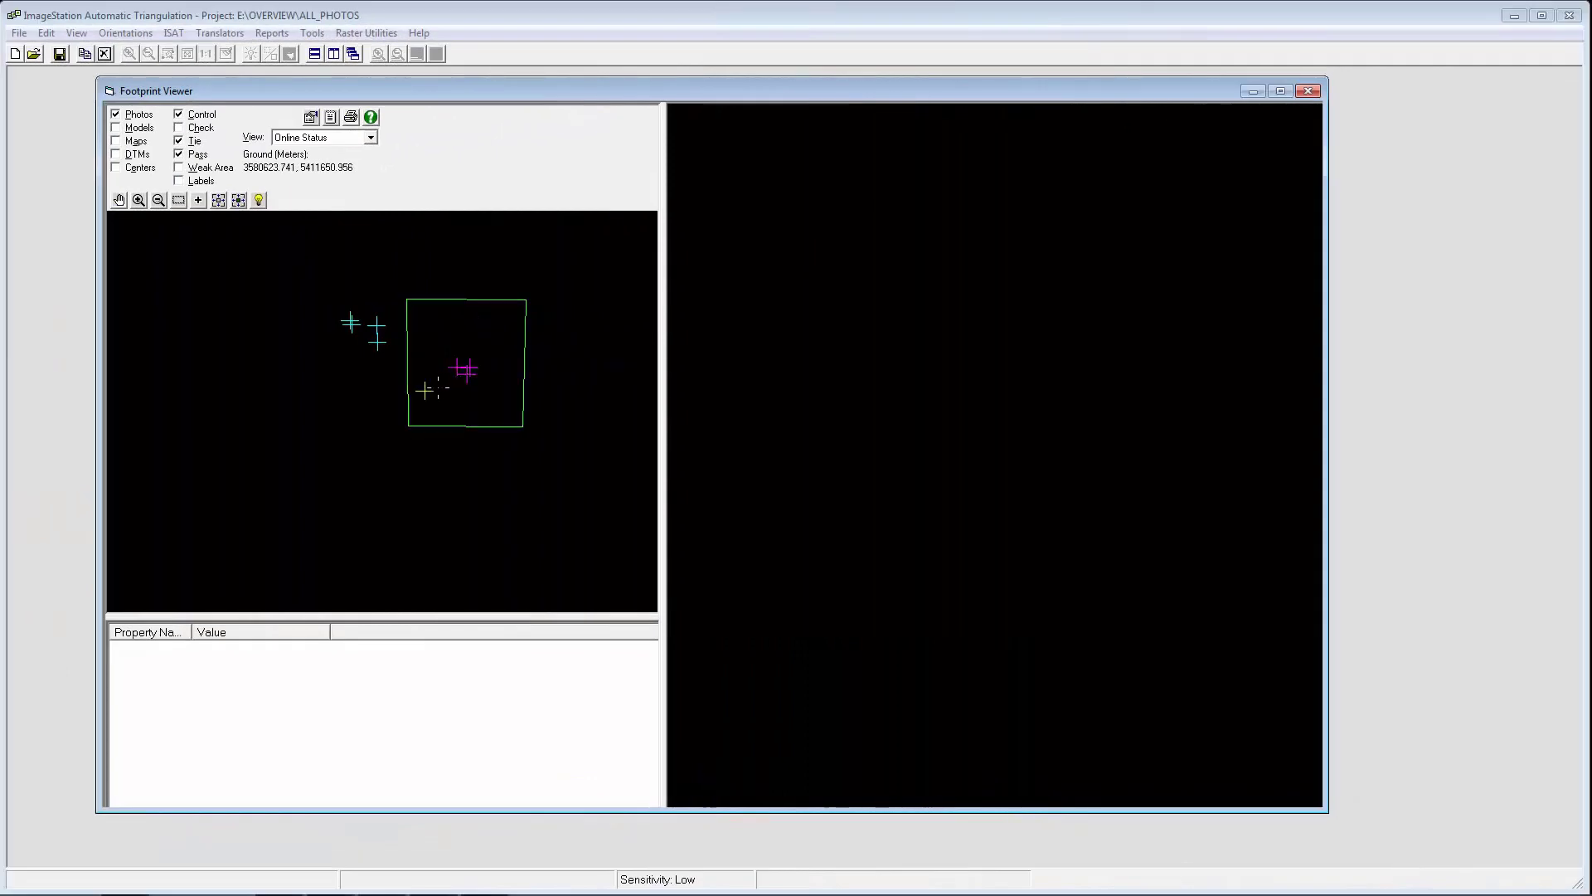
Inspect the tie and pass points on photo 01~0055, then close the Footprint Viewer
{"action": "left_click", "coordinate": [183, 301]}
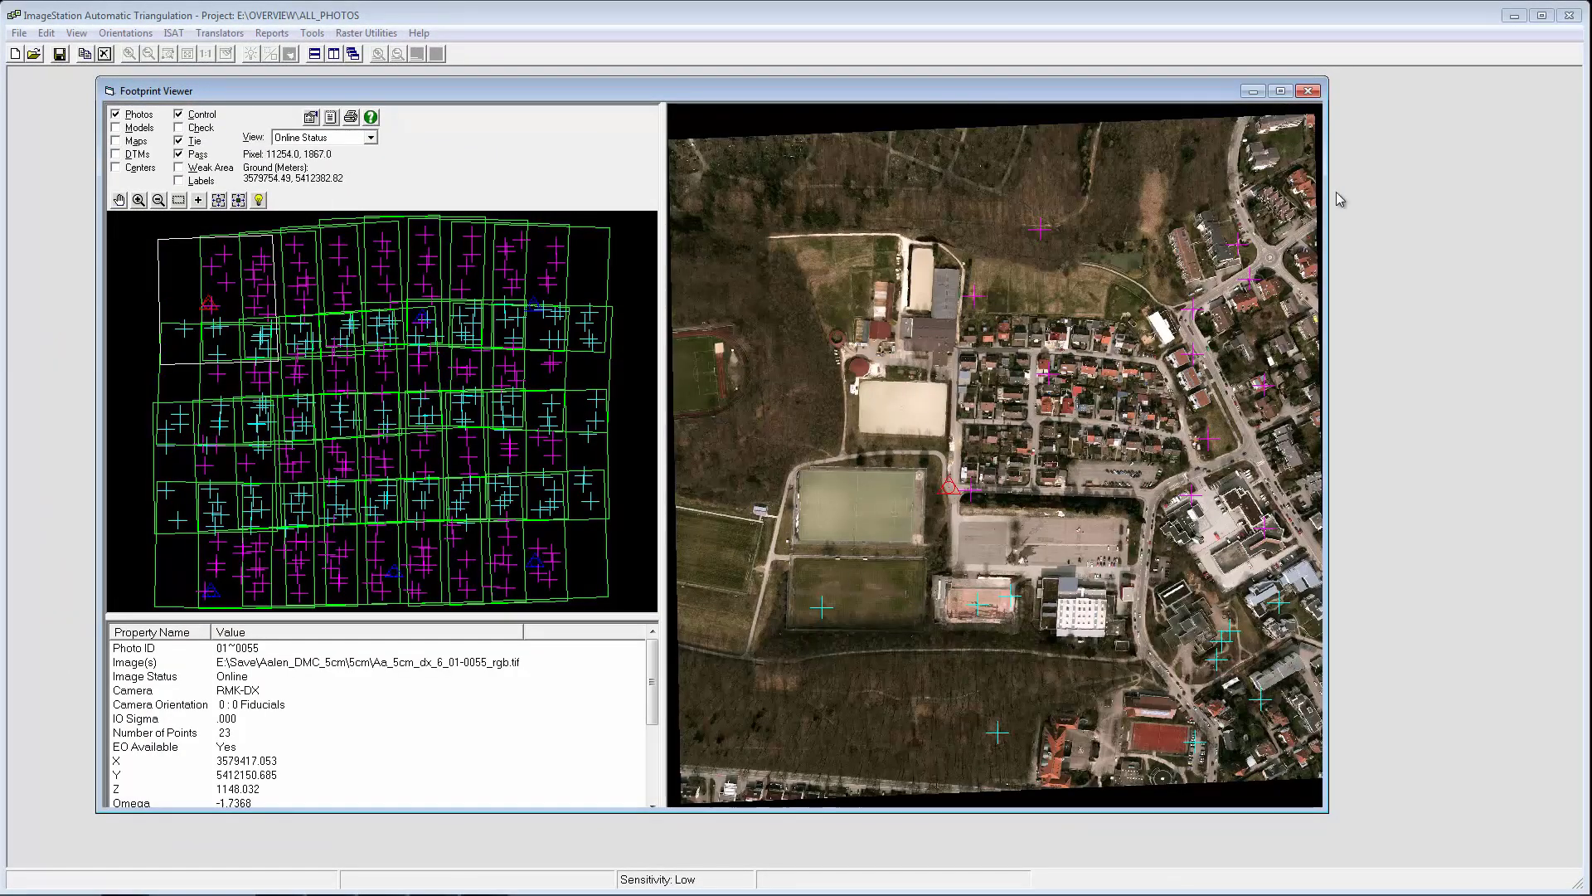
{"action": "left_click", "coordinate": [1309, 92]}
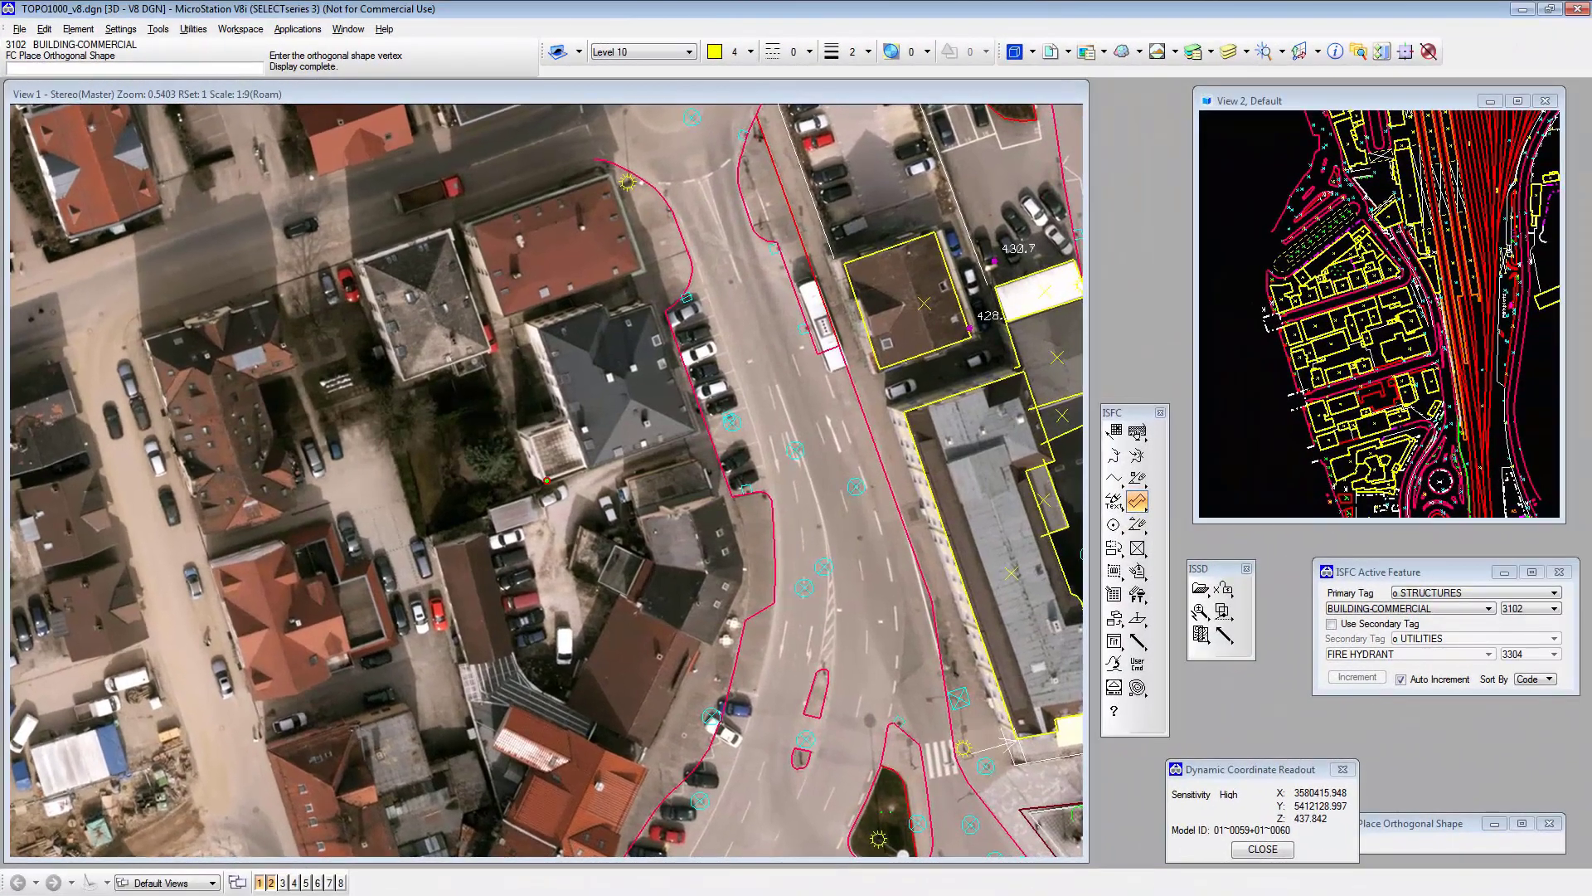
Place the first roof-corner vertex of the BUILDING-COMMERCIAL orthogonal shape
{"action": "left_click", "coordinate": [546, 481]}
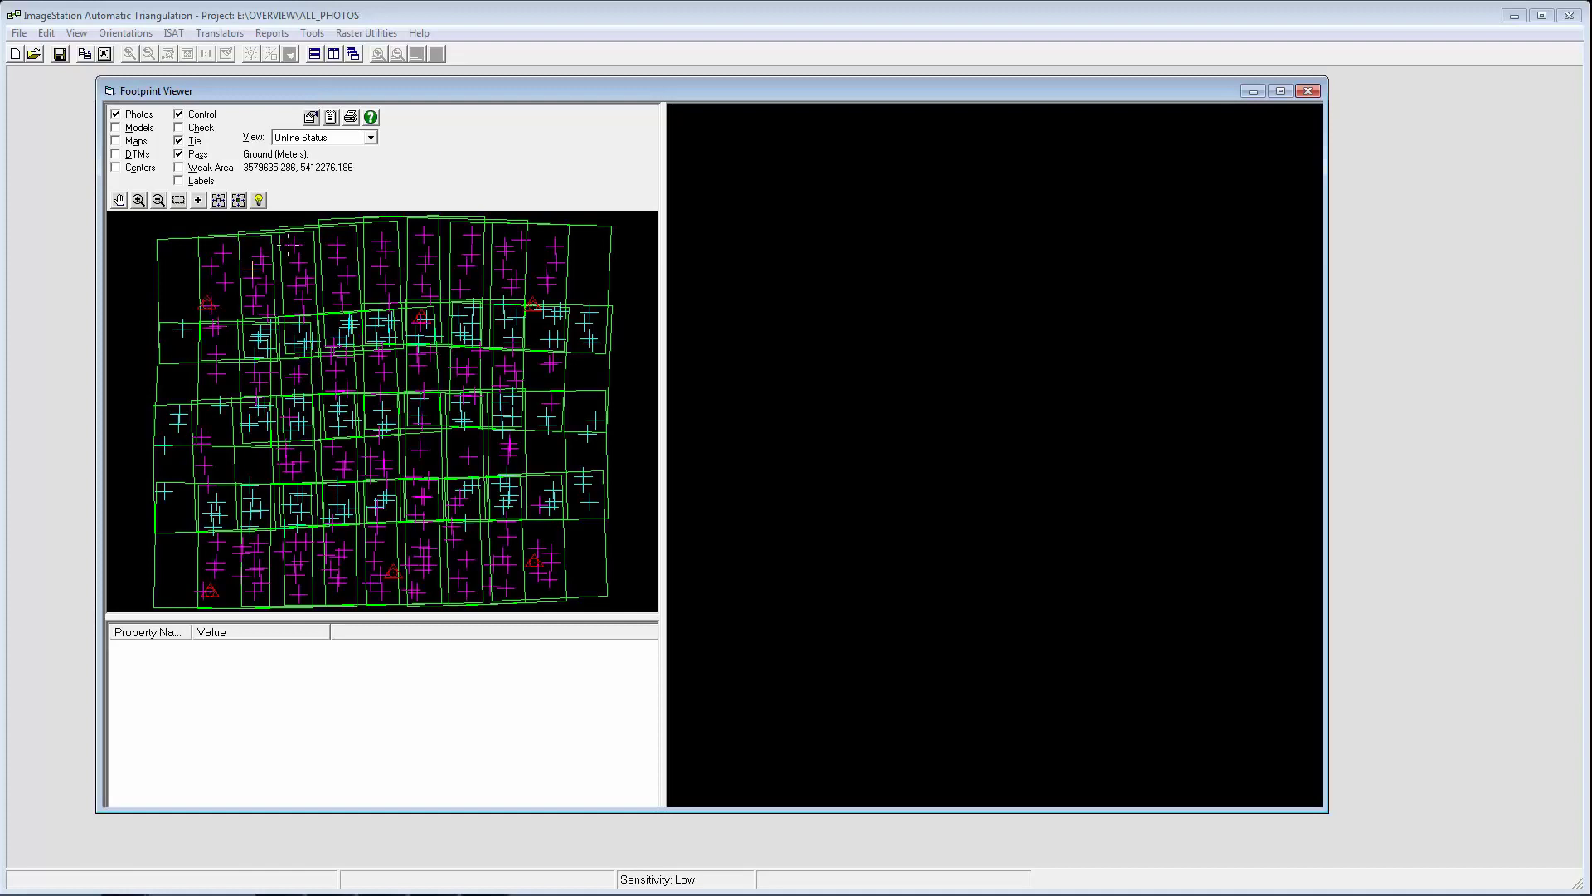
Swap tie and pass points for DTM footprints and view DTM 030025_030026's elevation surface
{"action": "left_click", "coordinate": [177, 140]}
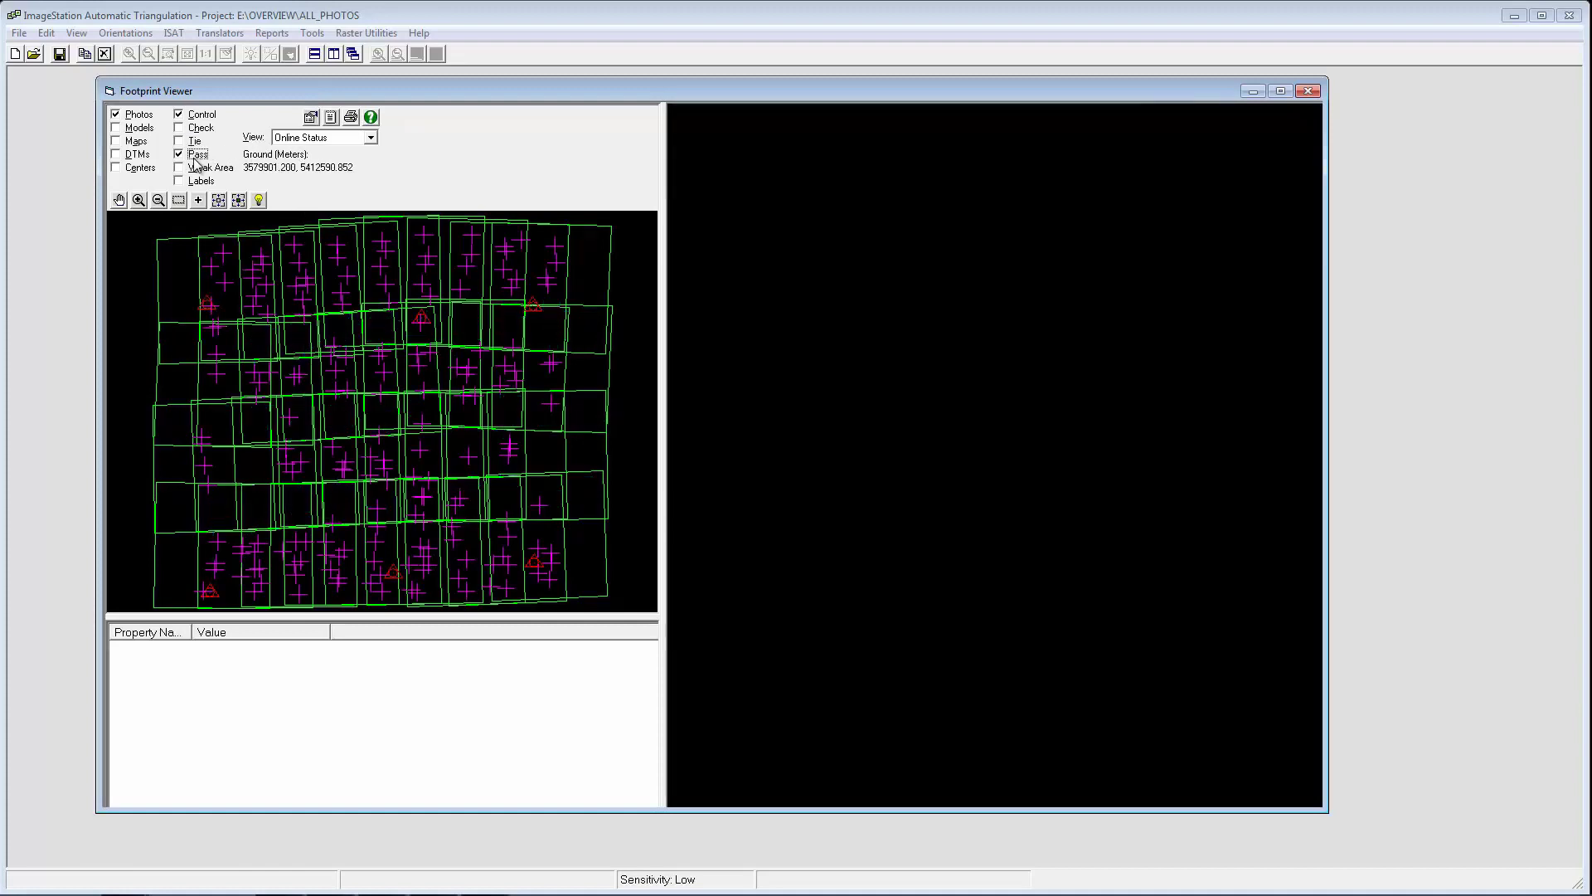
{"action": "left_click", "coordinate": [137, 155]}
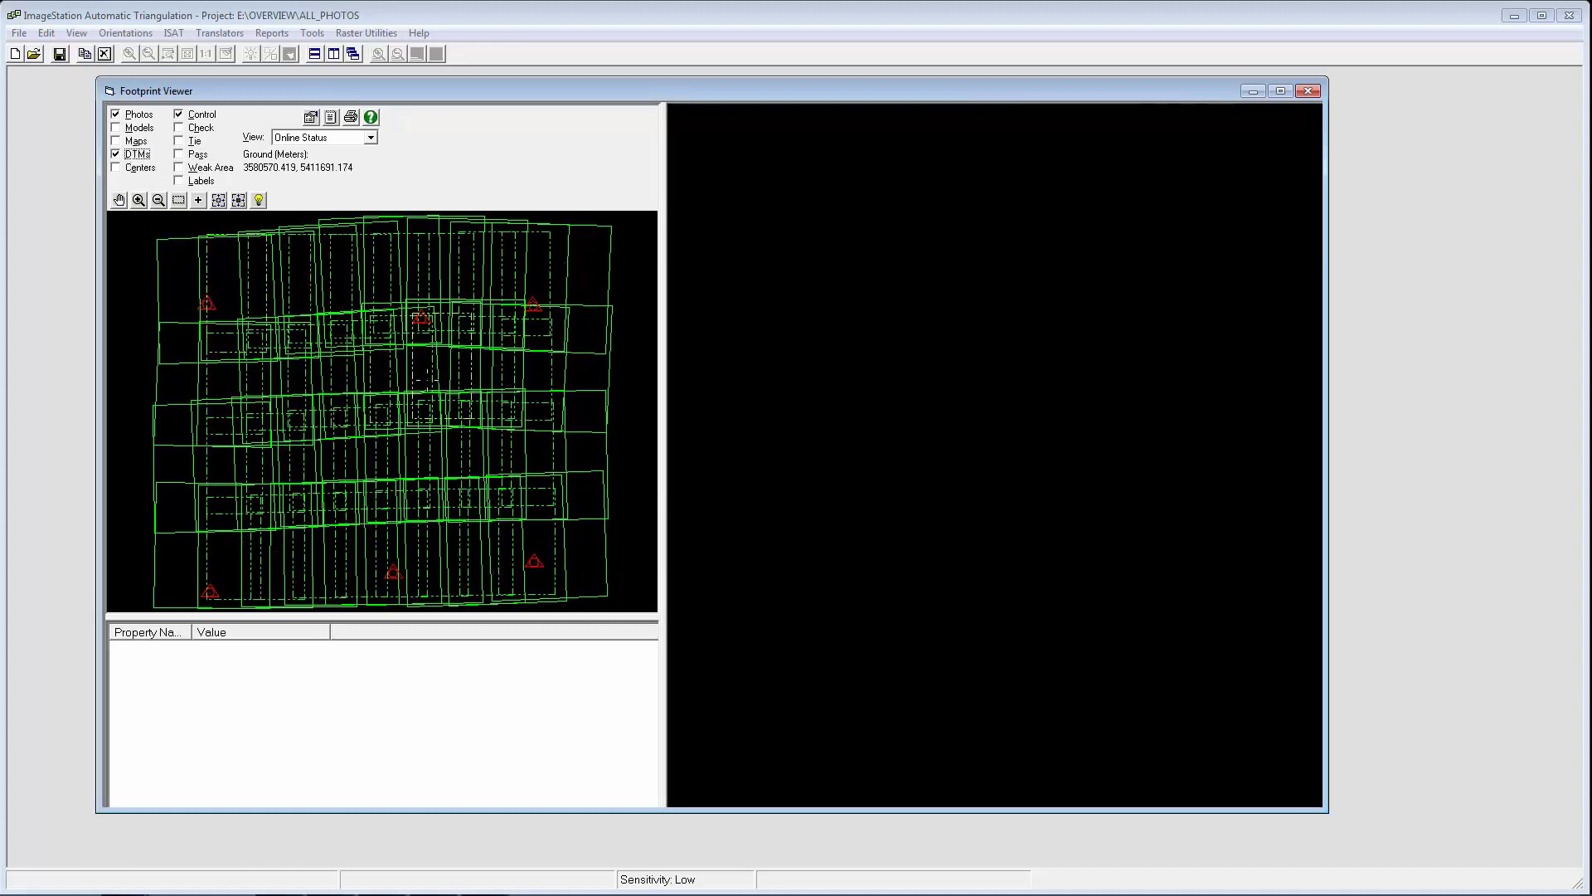
{"action": "left_click", "coordinate": [373, 411]}
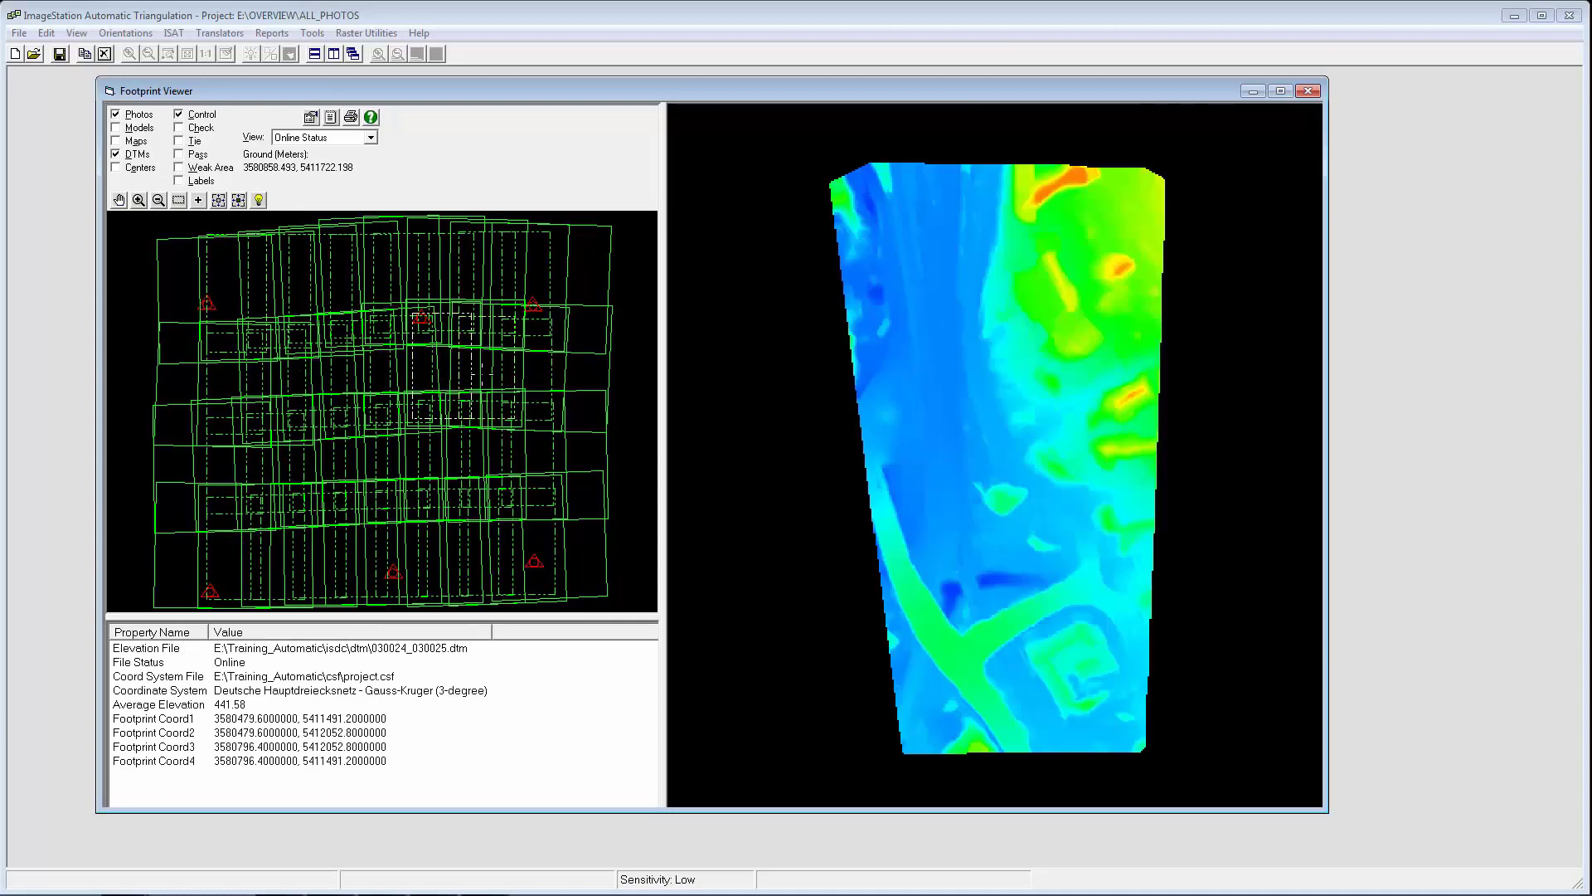
{"action": "left_click", "coordinate": [374, 410]}
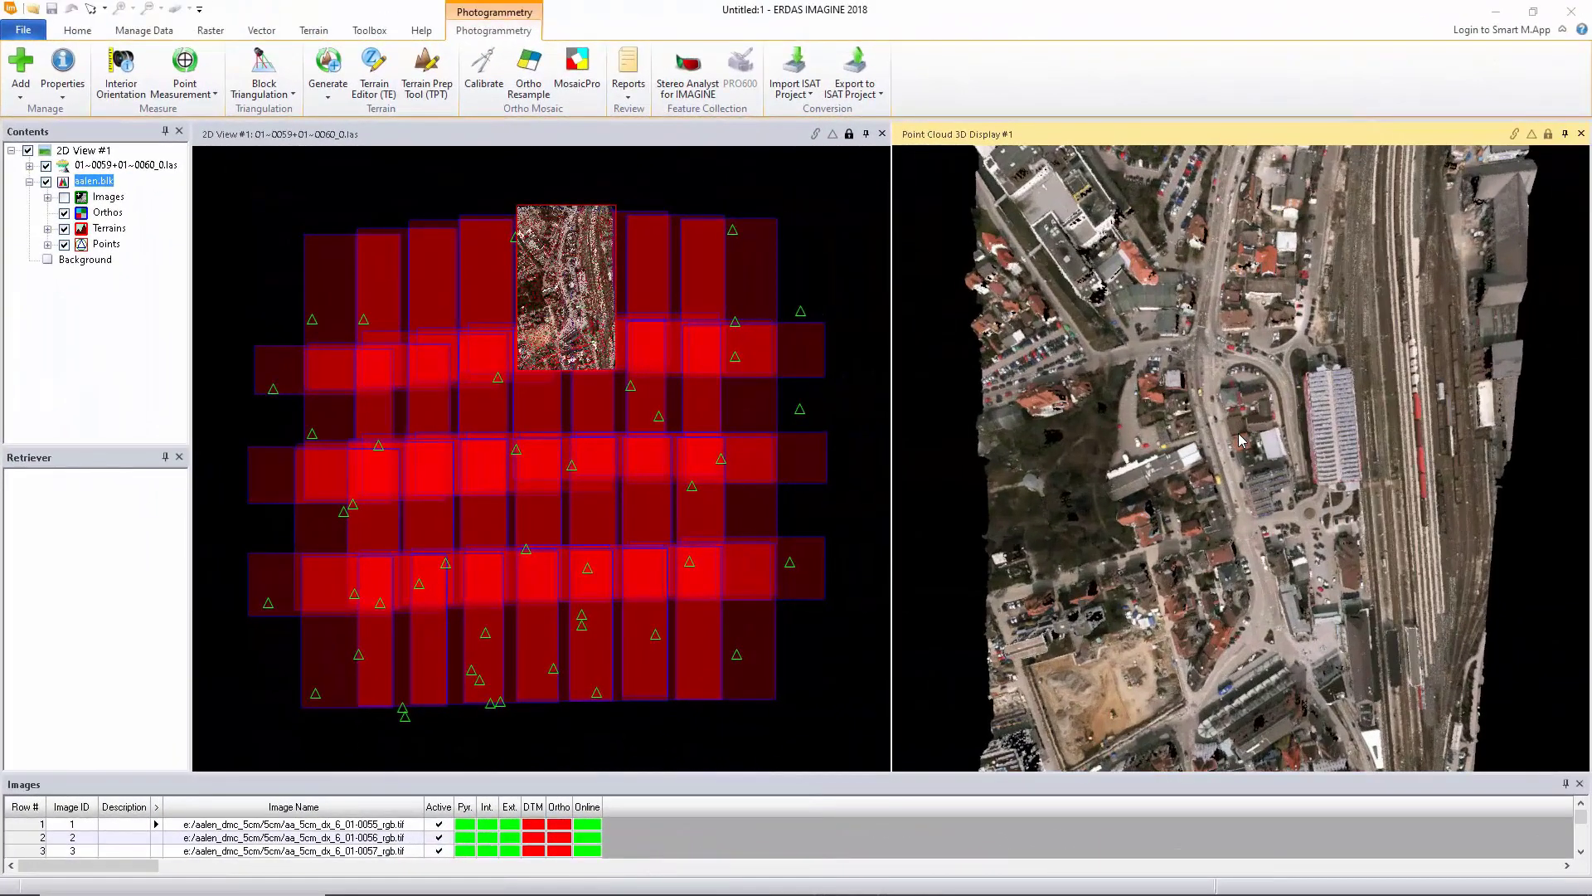
{"action": "scroll", "coordinate": [1240, 438], "scroll_direction": "up", "scroll_amount": 3}
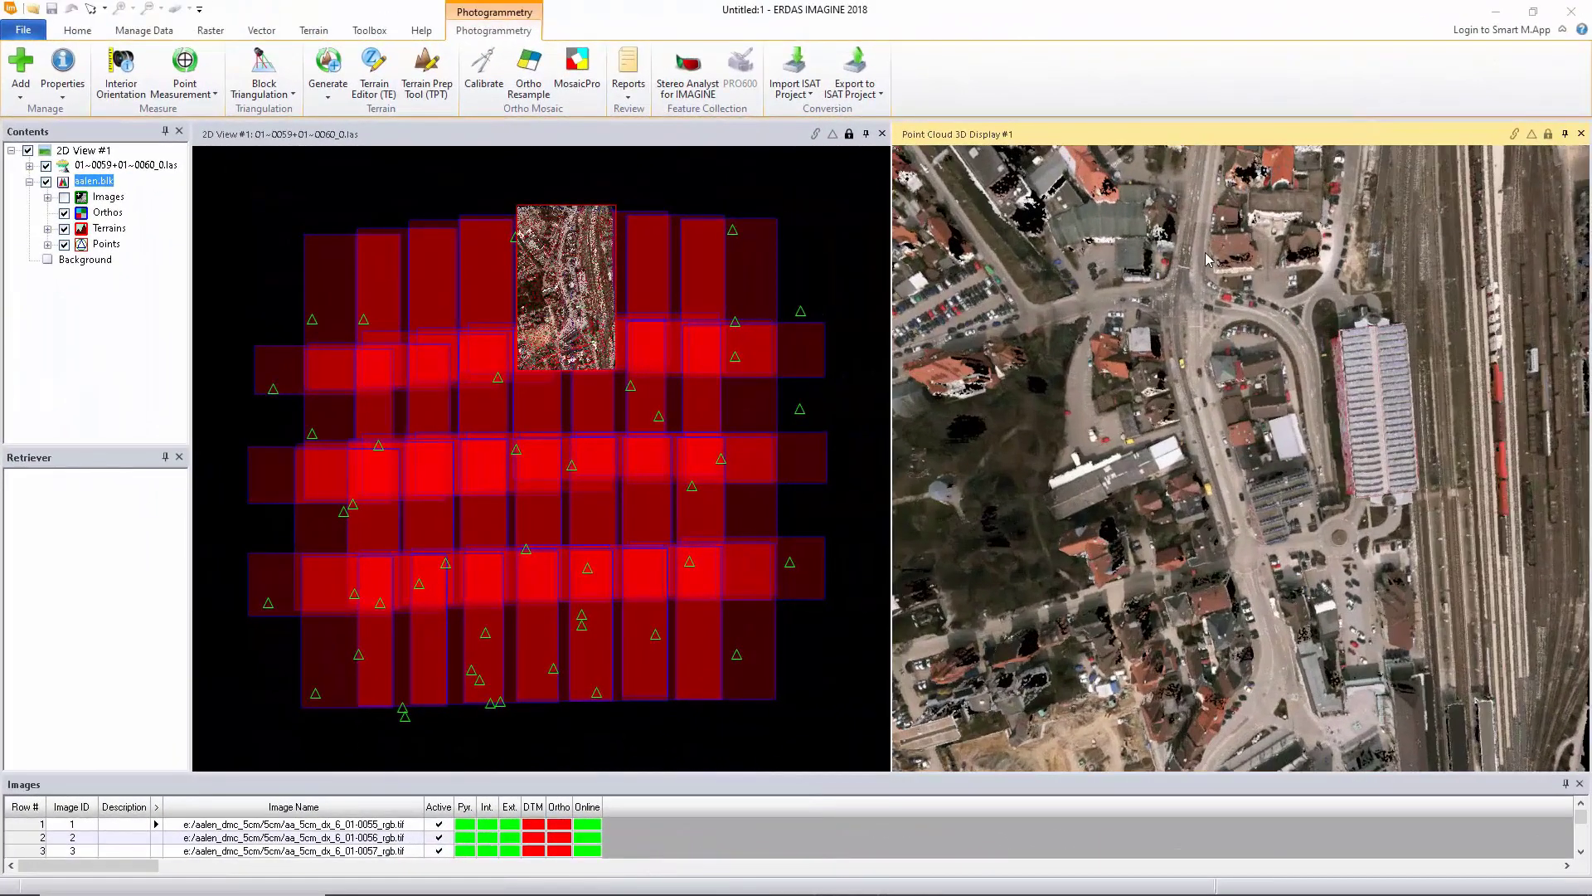
Tilt and rotate the city point cloud to an oblique view of buildings and rail yard
{"action": "mouse_move", "coordinate": [1206, 258]}
{"action": "left_mouse_down"}
{"action": "mouse_move", "coordinate": [1187, 469]}
{"action": "mouse_move", "coordinate": [1403, 590]}
{"action": "left_mouse_up"}
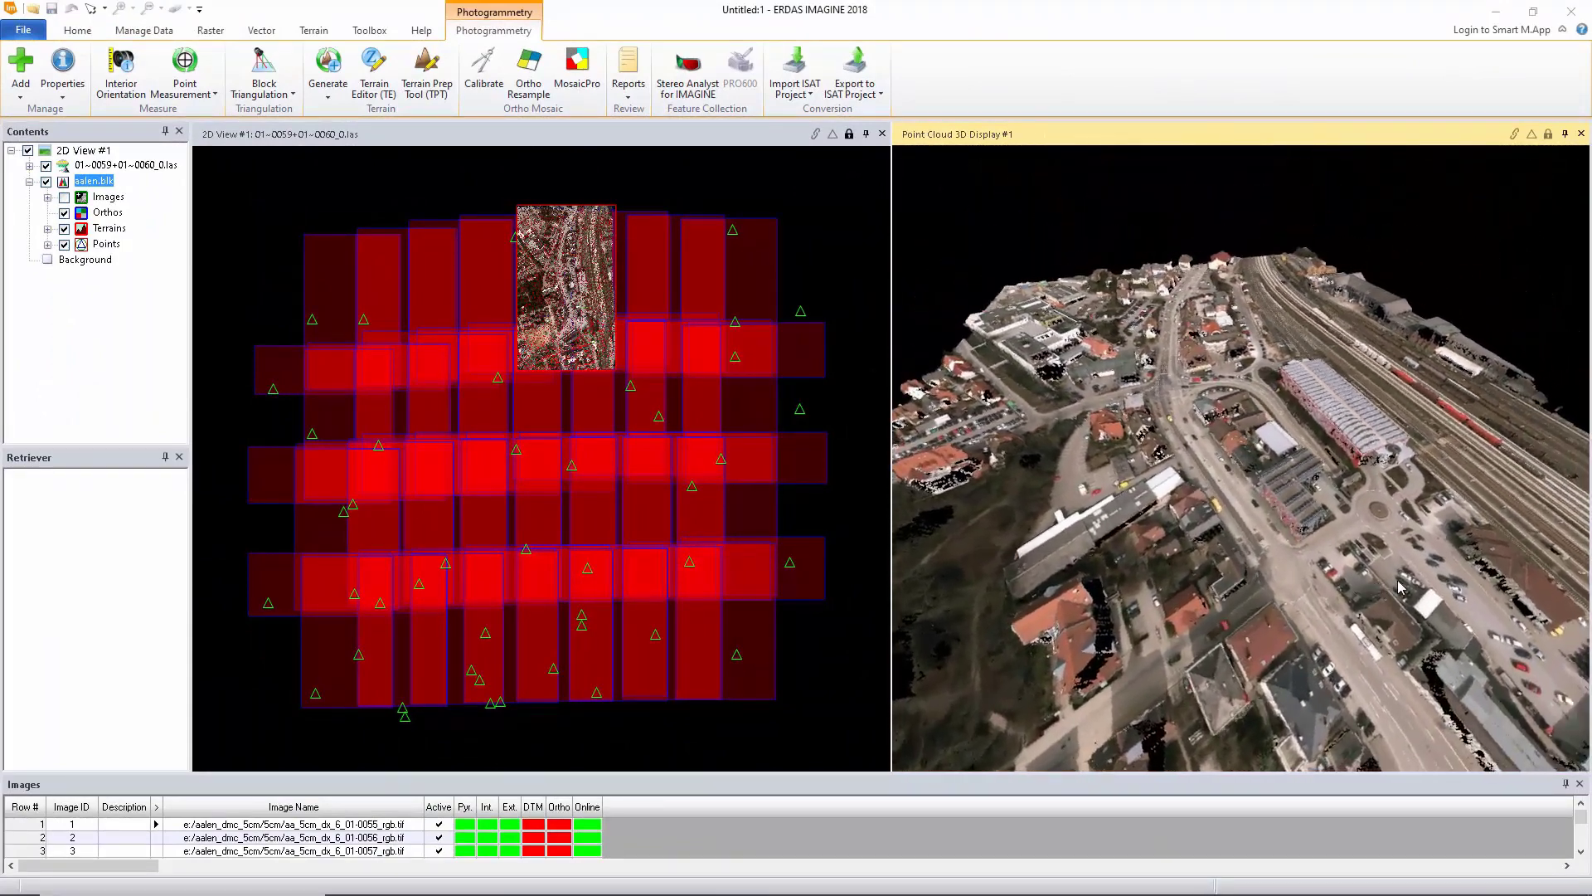
{"action": "mouse_move", "coordinate": [1399, 586]}
{"action": "left_mouse_down"}
{"action": "mouse_move", "coordinate": [1104, 500]}
{"action": "mouse_move", "coordinate": [1225, 544]}
{"action": "left_mouse_up"}
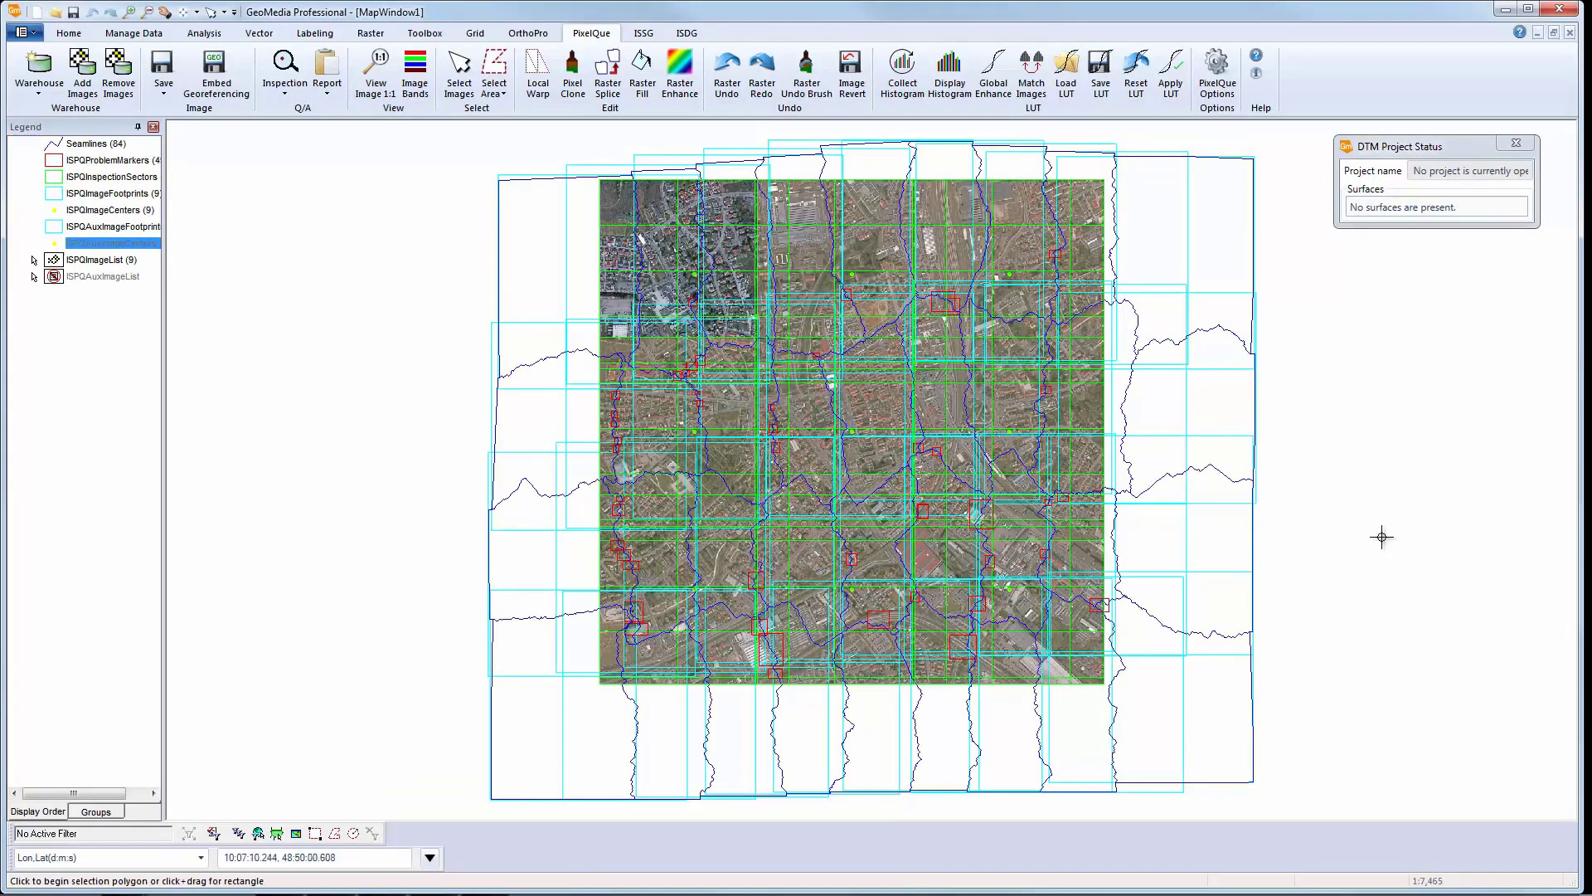
Apply a single lookup table file from the training folder to the mosaic images
{"action": "left_click", "coordinate": [1068, 83]}
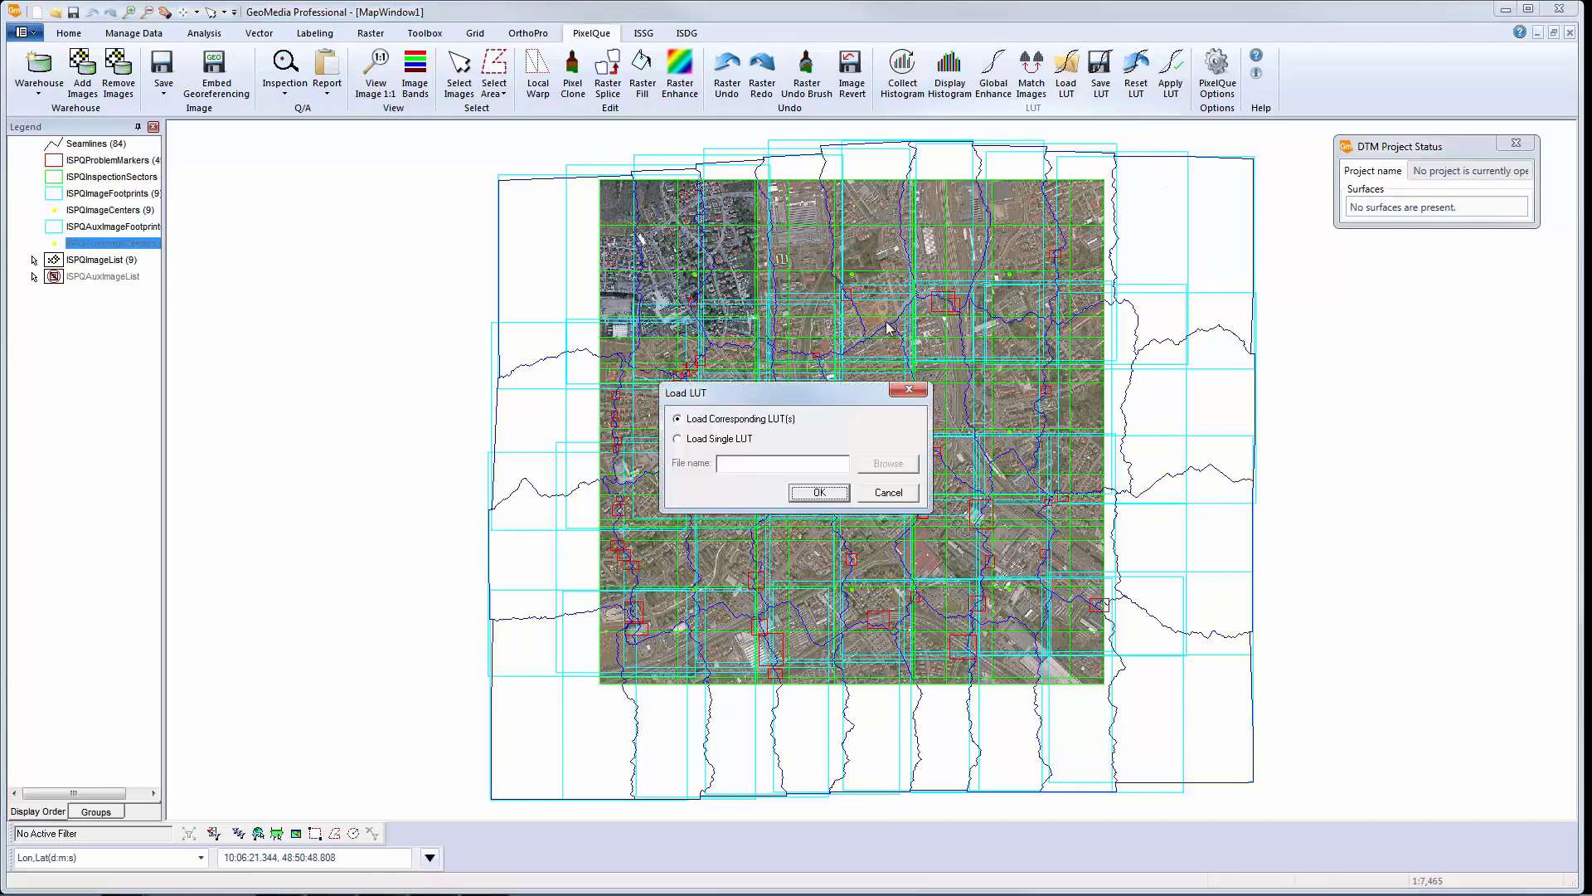
{"action": "left_click", "coordinate": [748, 438]}
{"action": "left_click", "coordinate": [888, 463]}
{"action": "left_click", "coordinate": [1095, 711]}
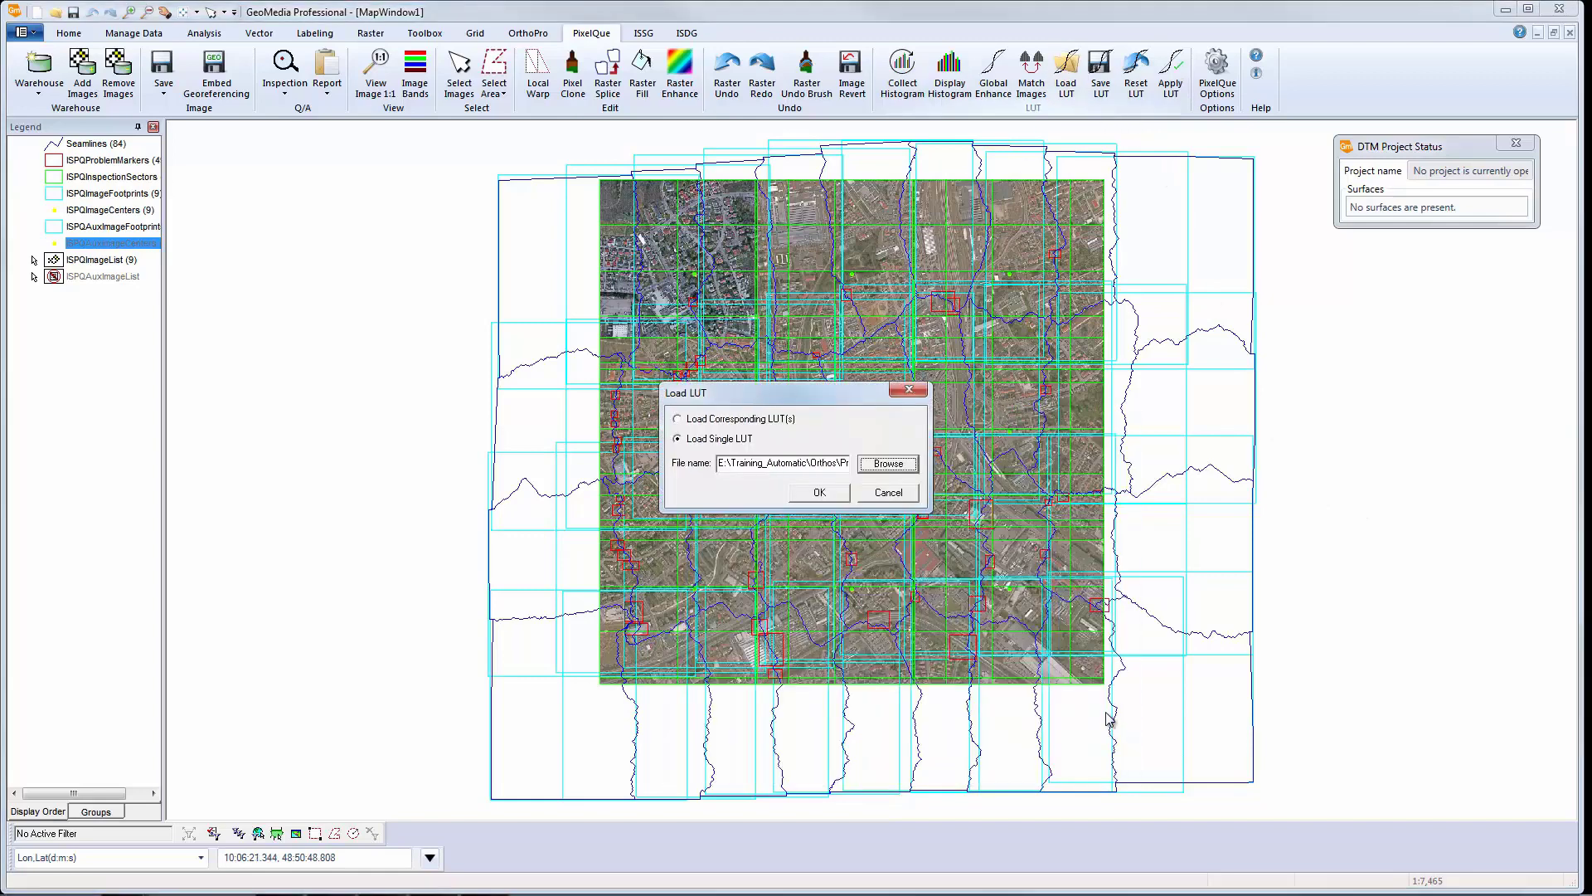
{"action": "left_click", "coordinate": [833, 493]}
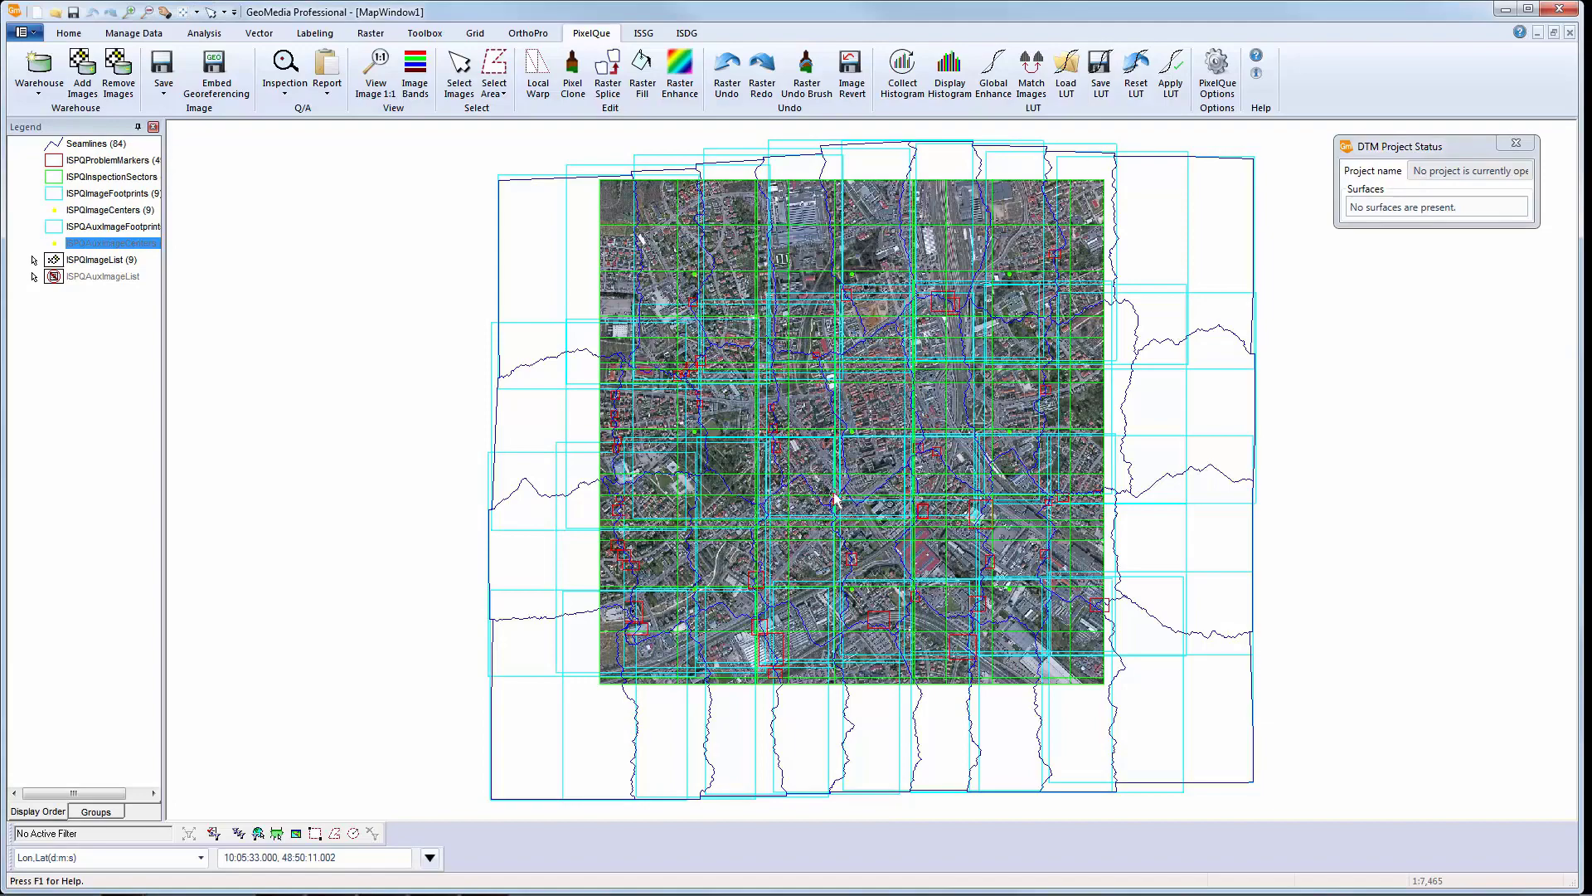